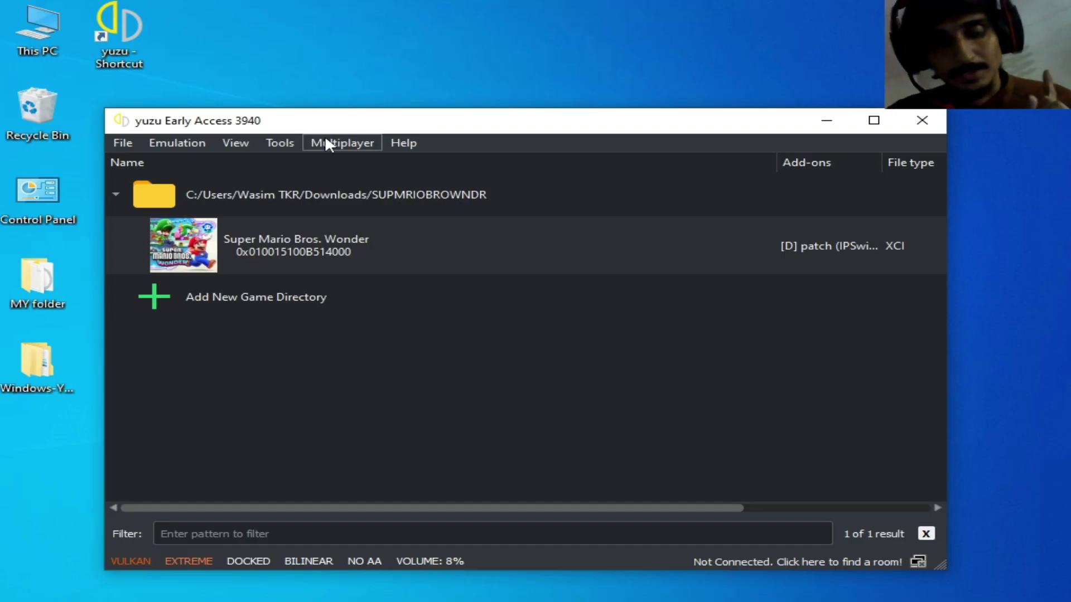
# Assign Space as the hotkey for Toggle Framerate Limit in the emulator configuration and save the change.
pyautogui.click(198, 146)
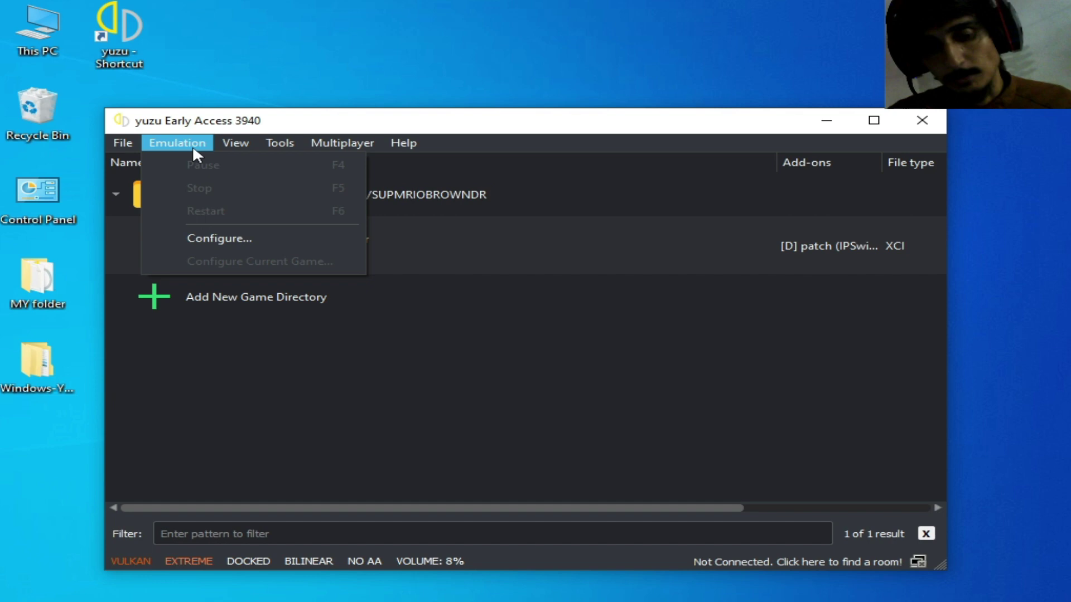
pyautogui.click(200, 233)
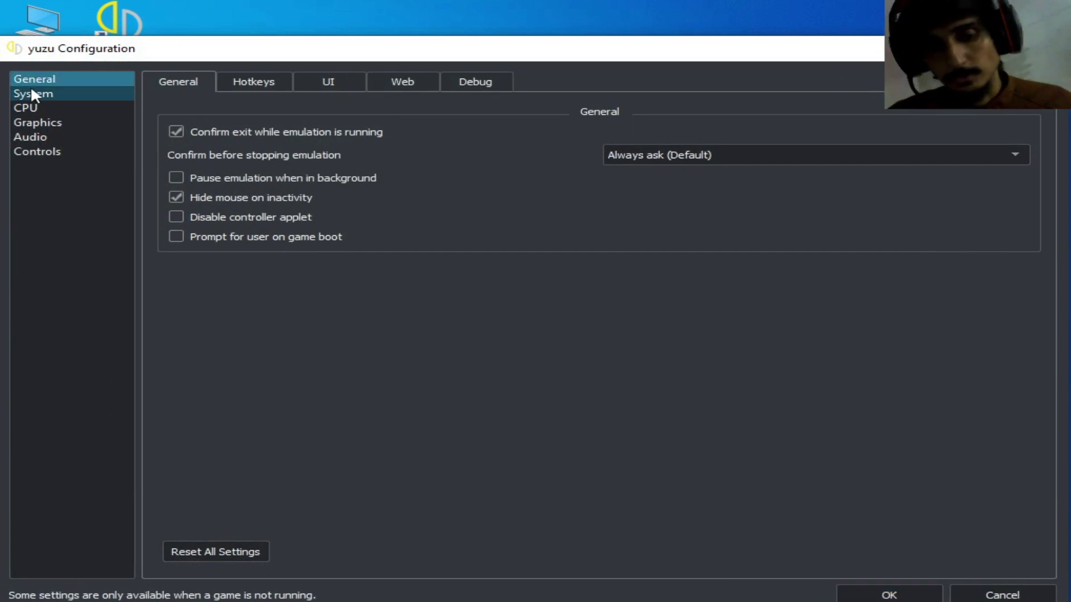
pyautogui.click(266, 89)
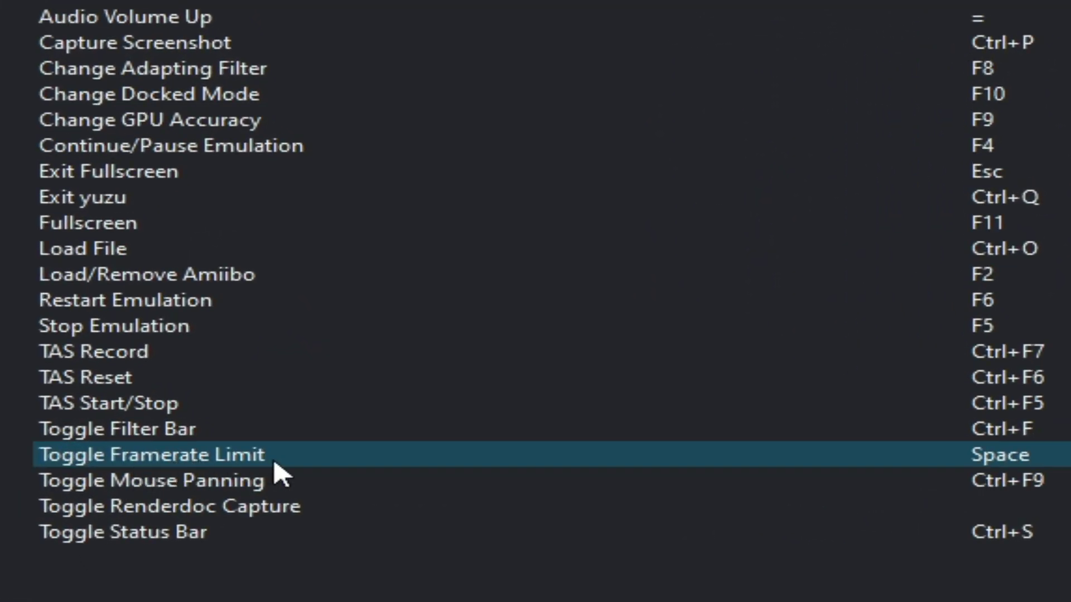
pyautogui.rightClick(737, 460)
pyautogui.doubleClick(755, 461)
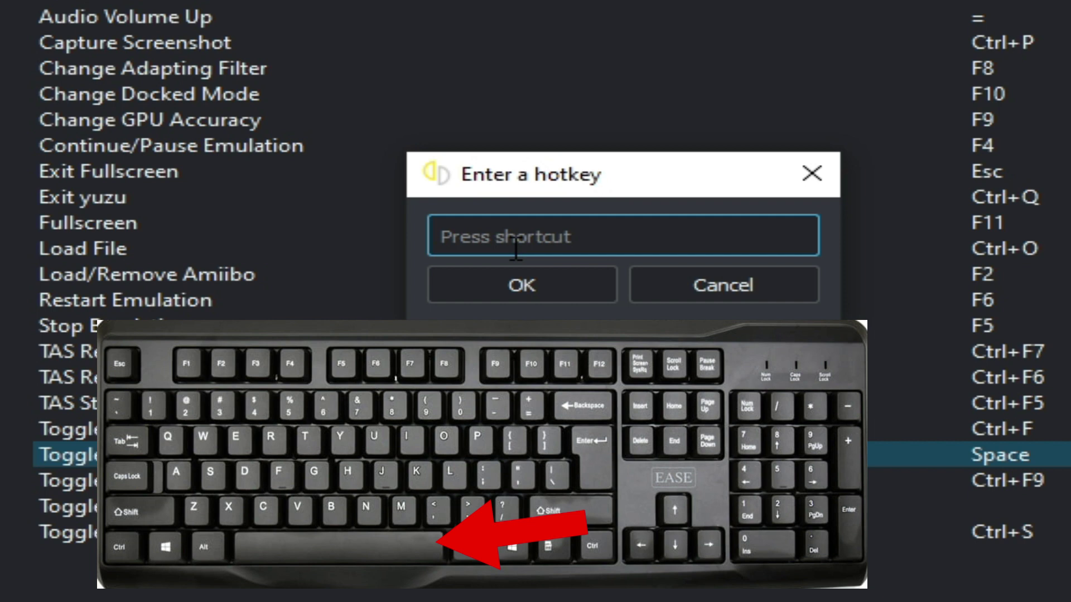
pyautogui.press('space')
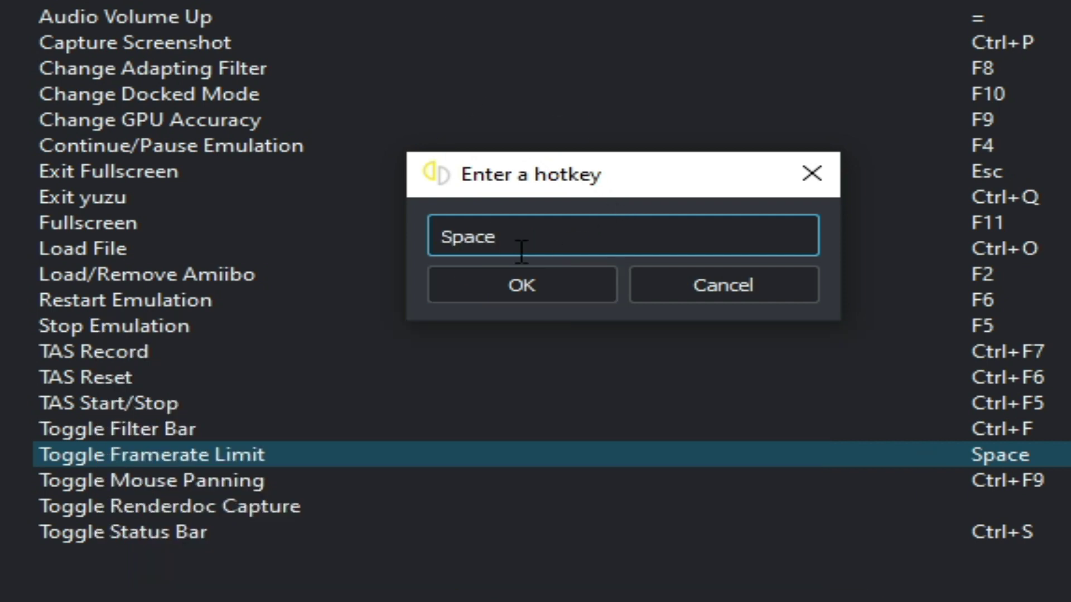
pyautogui.click(512, 294)
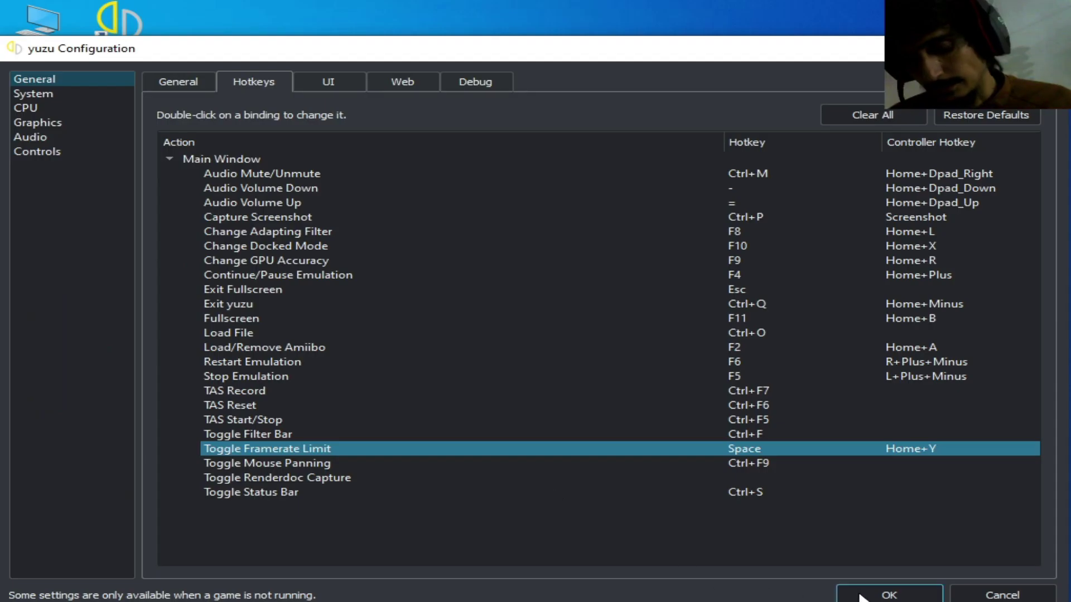
pyautogui.click(881, 595)
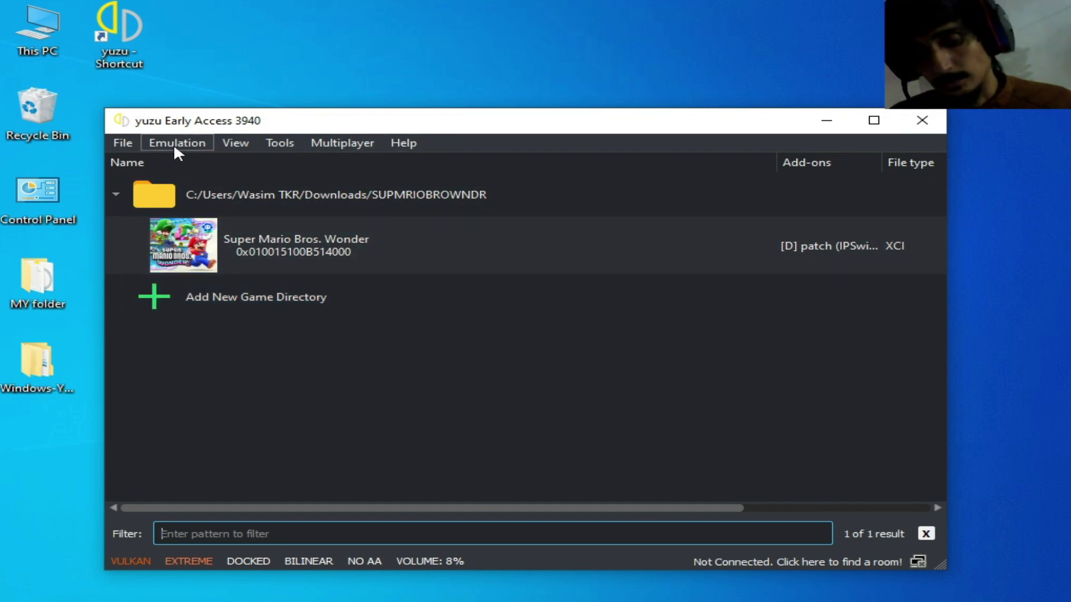
# In the emulator's graphics configuration, choose Vulkan as the API and NVIDIA GeForce GTX 750 as the device.
pyautogui.click(173, 143)
pyautogui.click(211, 238)
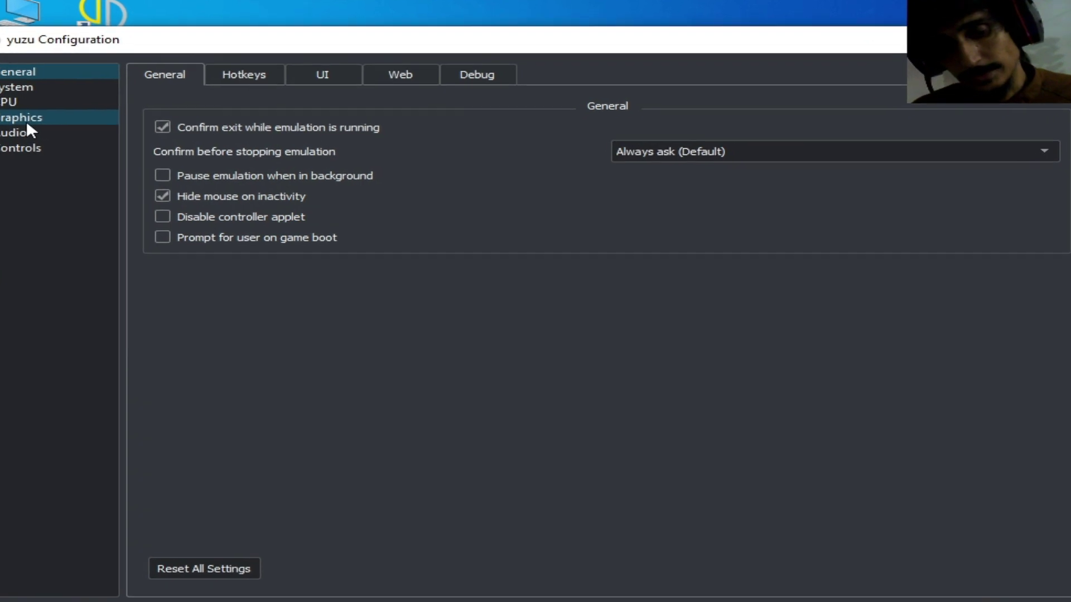
pyautogui.click(28, 121)
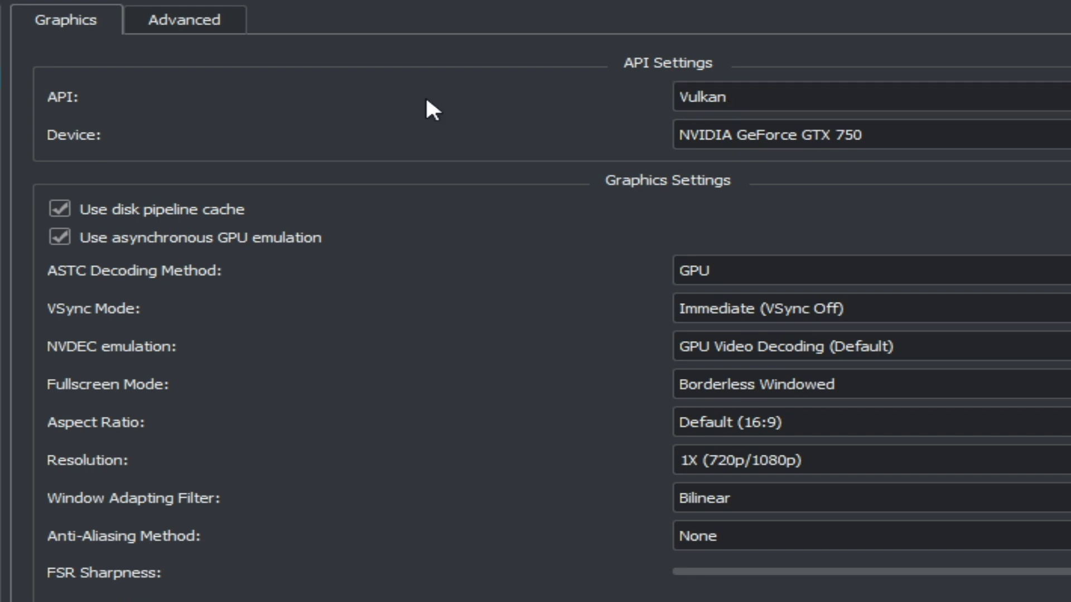
pyautogui.click(802, 99)
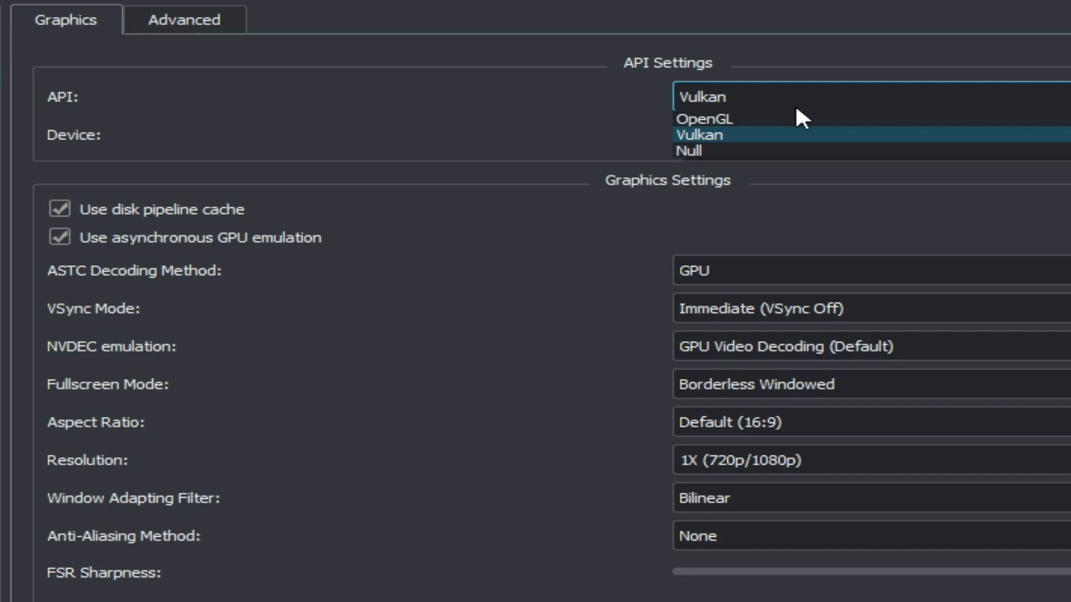
pyautogui.click(741, 131)
pyautogui.click(828, 142)
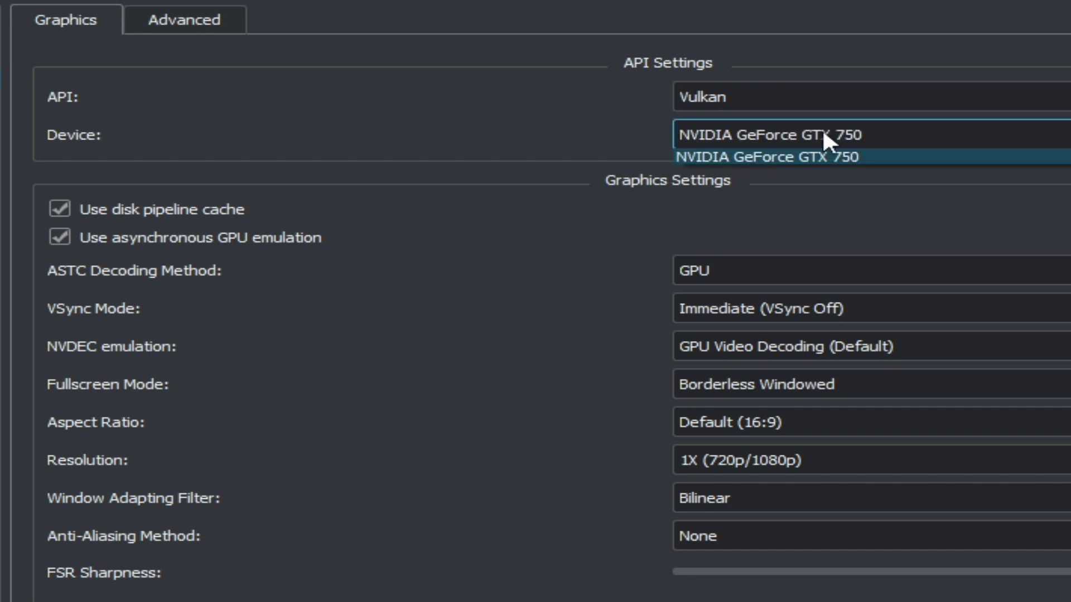
pyautogui.click(823, 134)
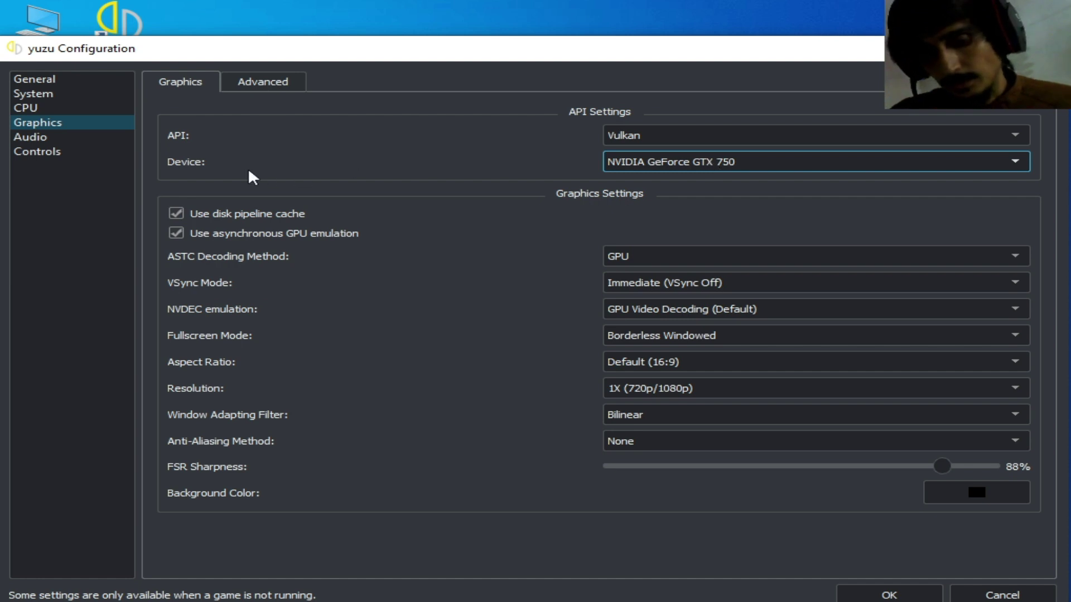
# Set the ASTC decoding method to GPU and save the graphics configuration.
pyautogui.click(660, 261)
pyautogui.click(660, 261)
pyautogui.click(660, 261)
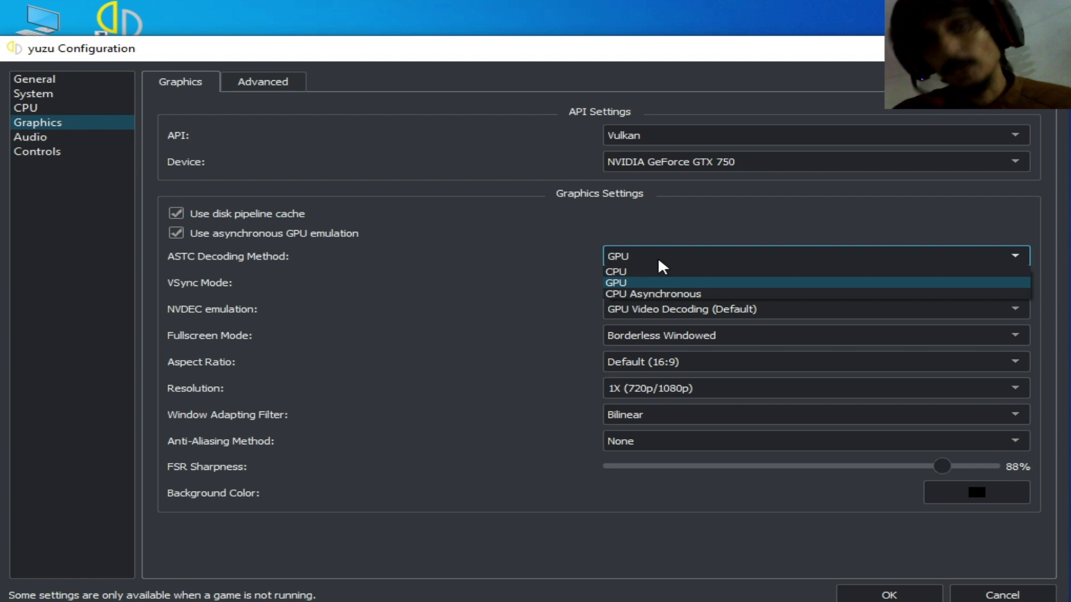
pyautogui.click(615, 271)
pyautogui.click(641, 263)
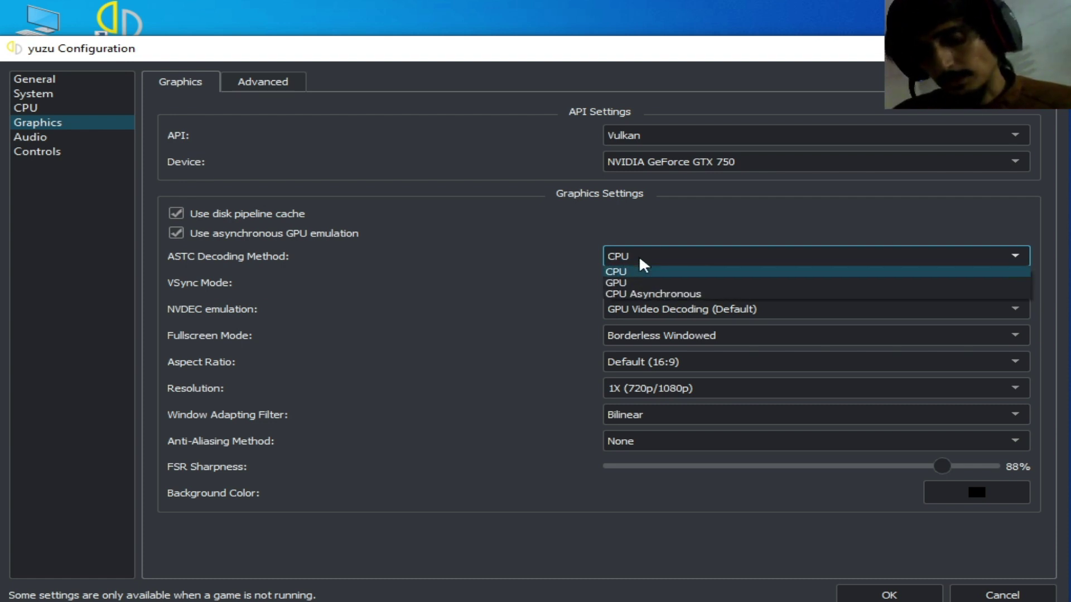
pyautogui.click(633, 283)
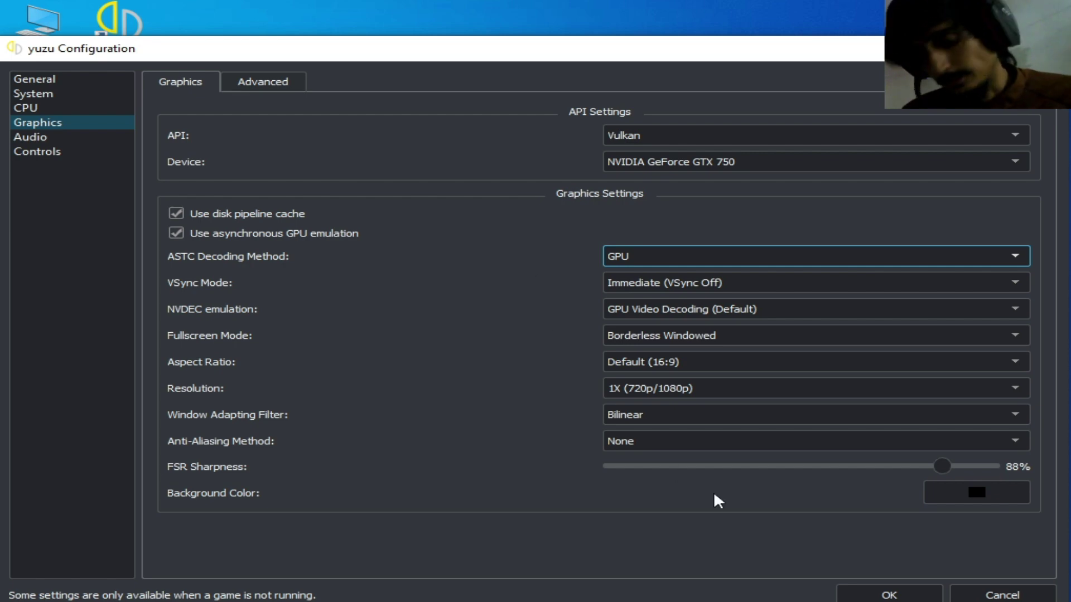
pyautogui.click(889, 595)
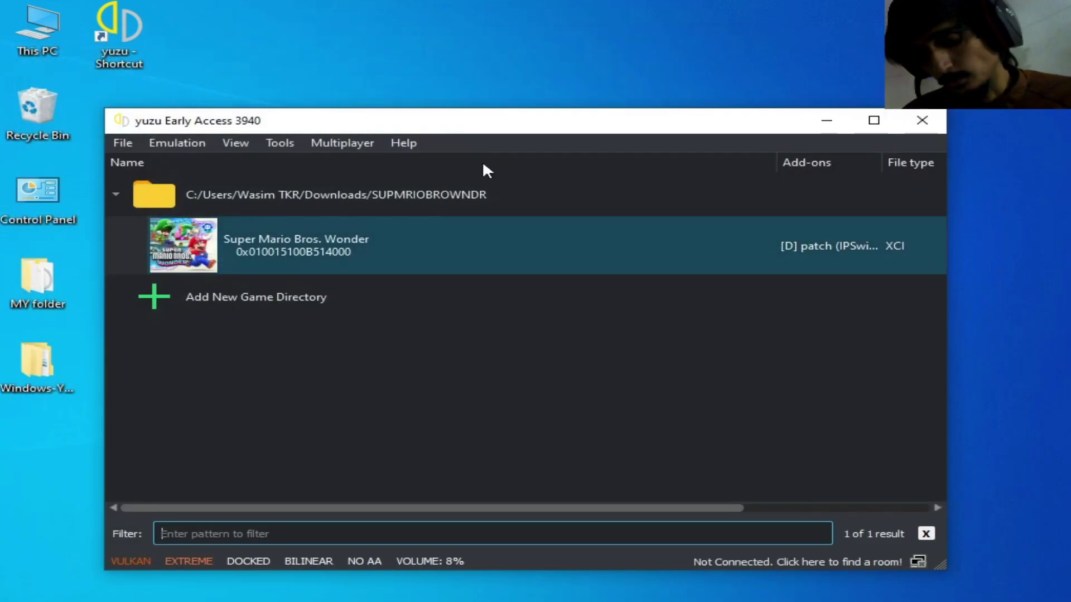
# Switch to NVIDIA Control Panel and turn on the global Max Frame Rate limit at 60 FPS.
pyautogui.rightClick(565, 51)
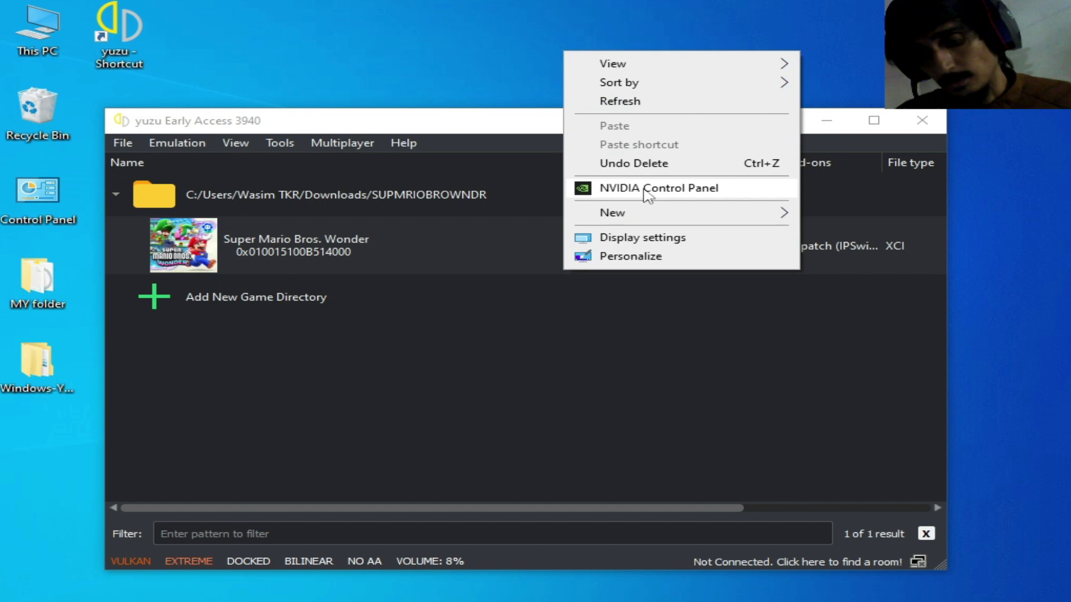
pyautogui.click(646, 189)
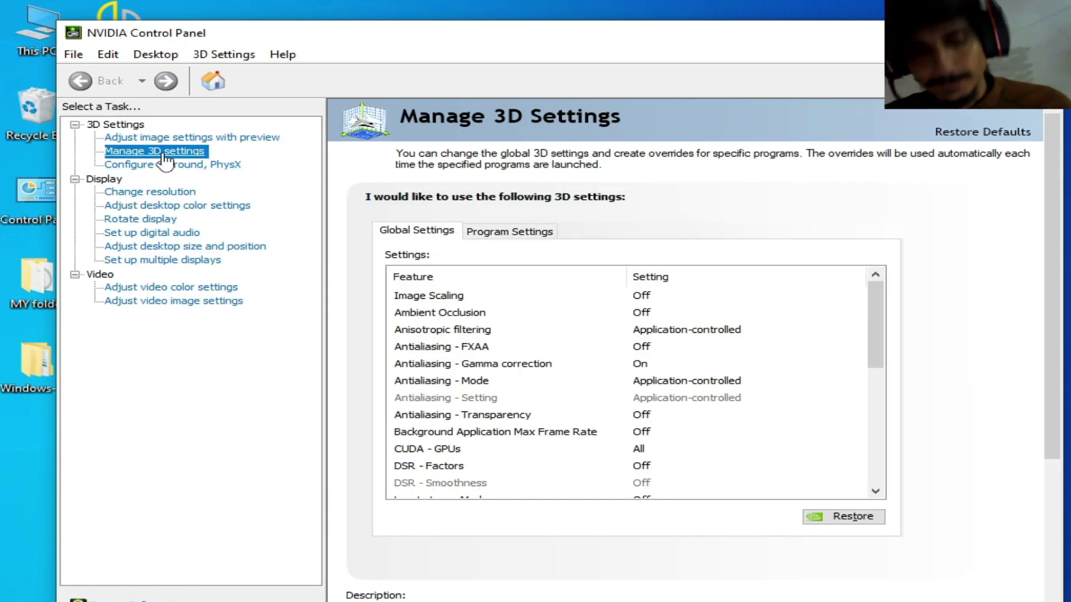
pyautogui.moveTo(872, 322); pyautogui.dragTo(875, 395)
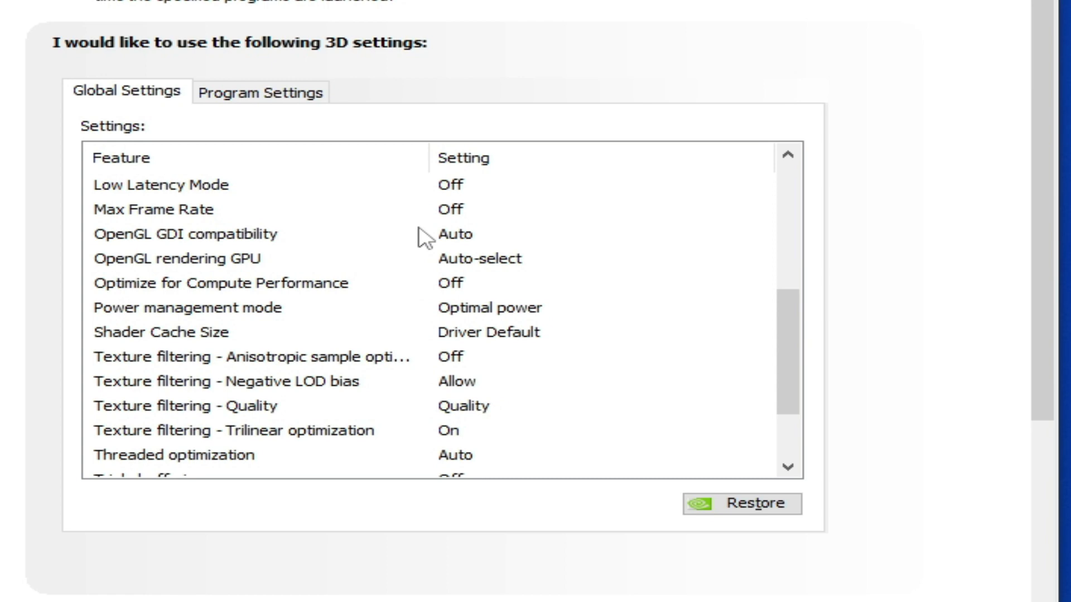
pyautogui.click(460, 215)
pyautogui.click(461, 218)
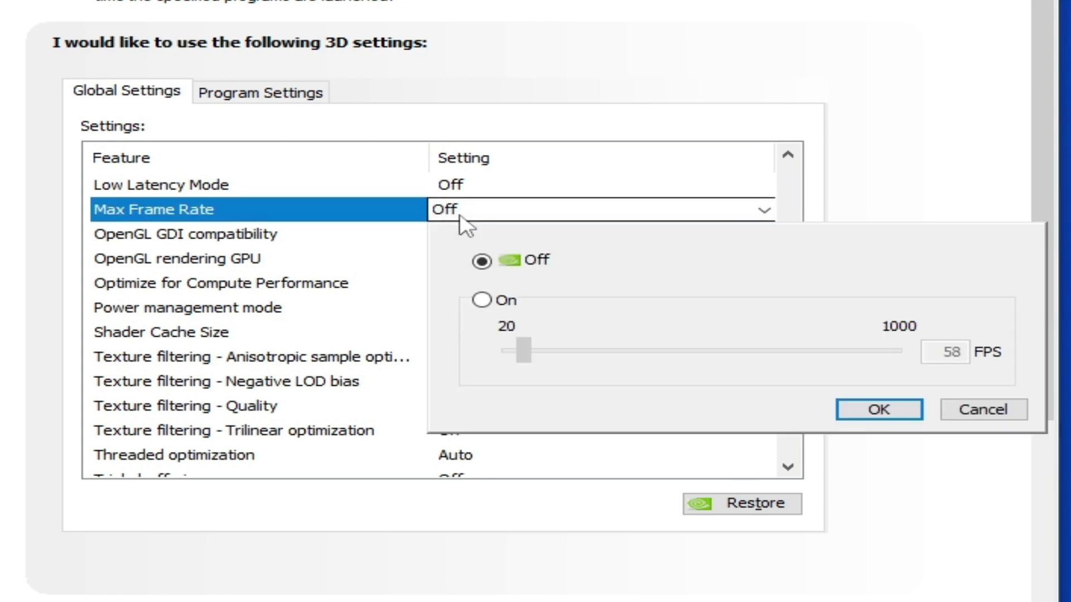
pyautogui.click(482, 300)
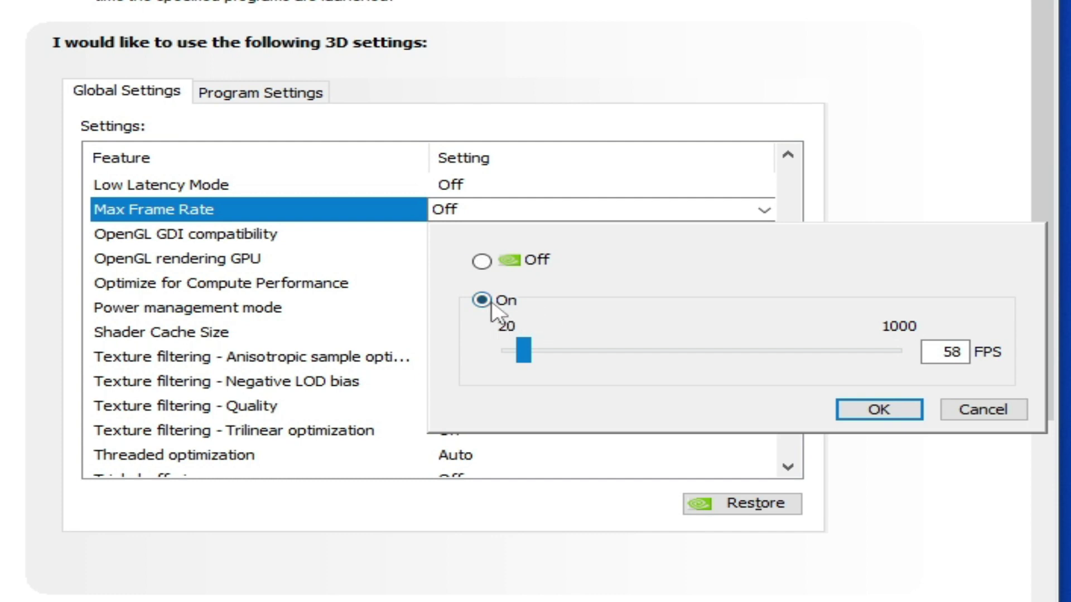
pyautogui.moveTo(524, 351)
pyautogui.mouseDown()
pyautogui.moveTo(538, 351)
pyautogui.moveTo(526, 351)
pyautogui.mouseUp()
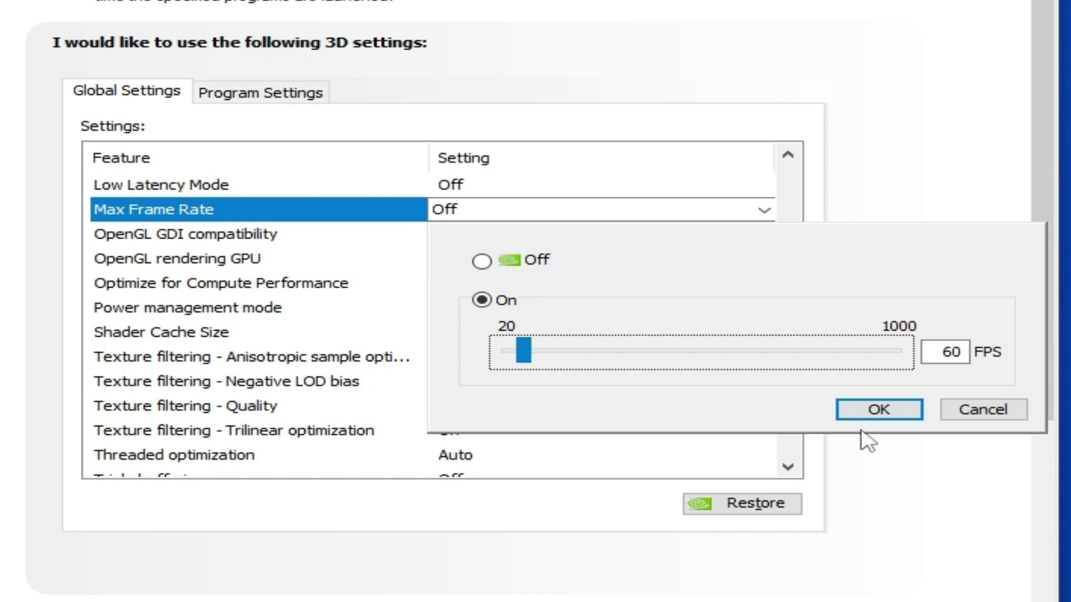
pyautogui.click(879, 412)
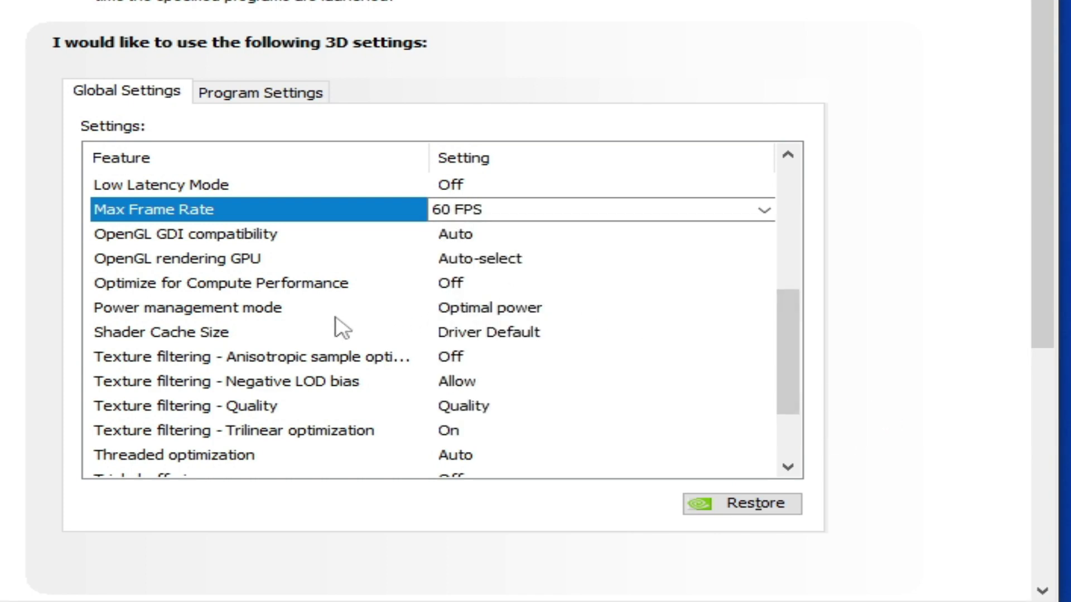
# Set the global power management mode to Prefer maximum performance.
pyautogui.click(469, 312)
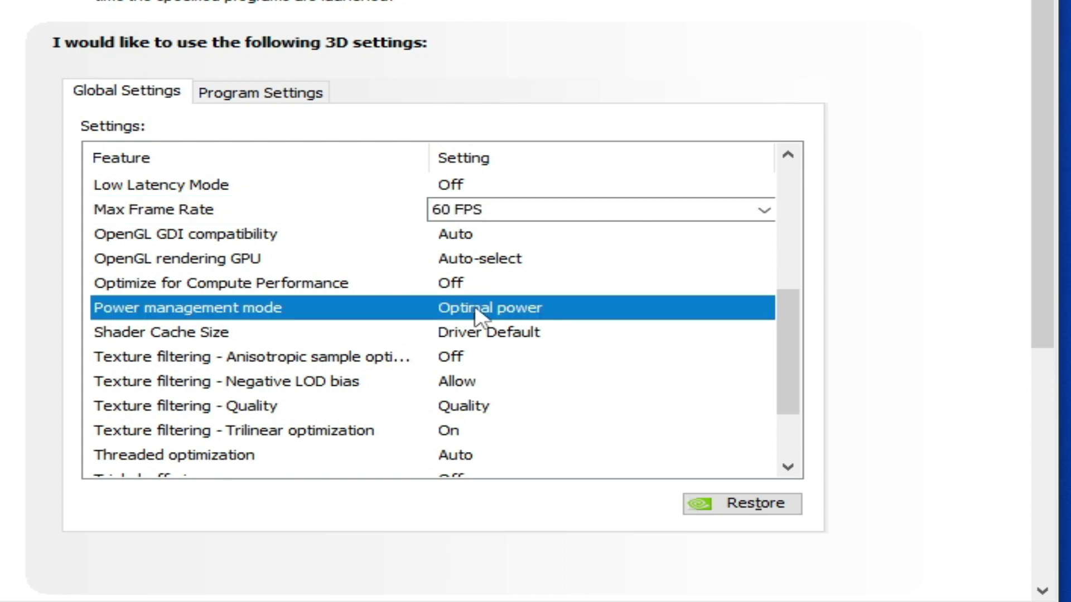
pyautogui.click(471, 311)
pyautogui.click(541, 379)
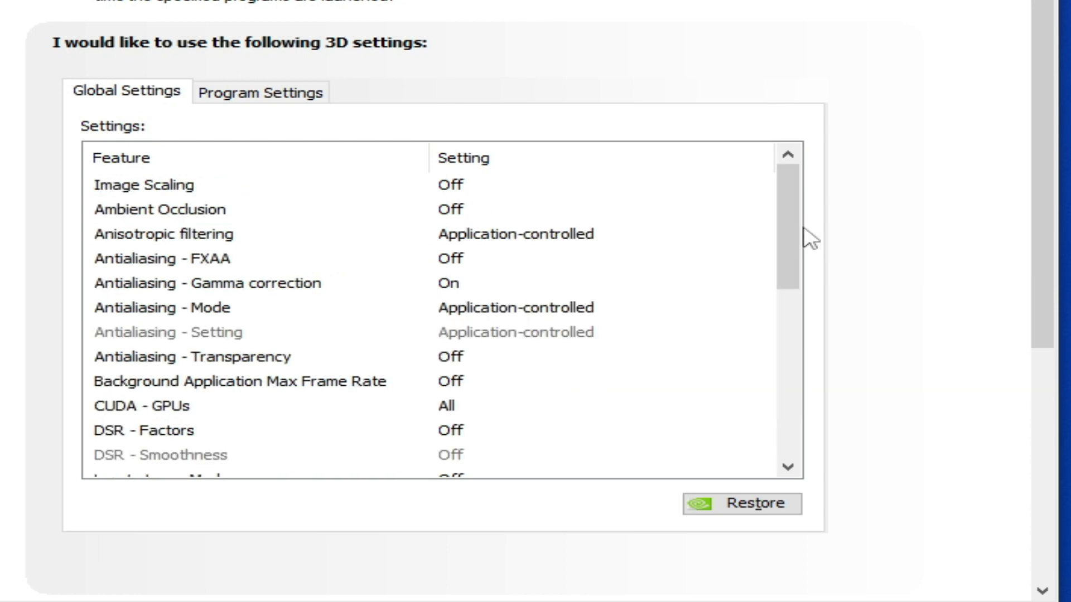
# Set the global Texture filtering - Quality option to High performance.
pyautogui.scroll(-3, 778, 226)
pyautogui.moveTo(788, 229); pyautogui.dragTo(791, 299)
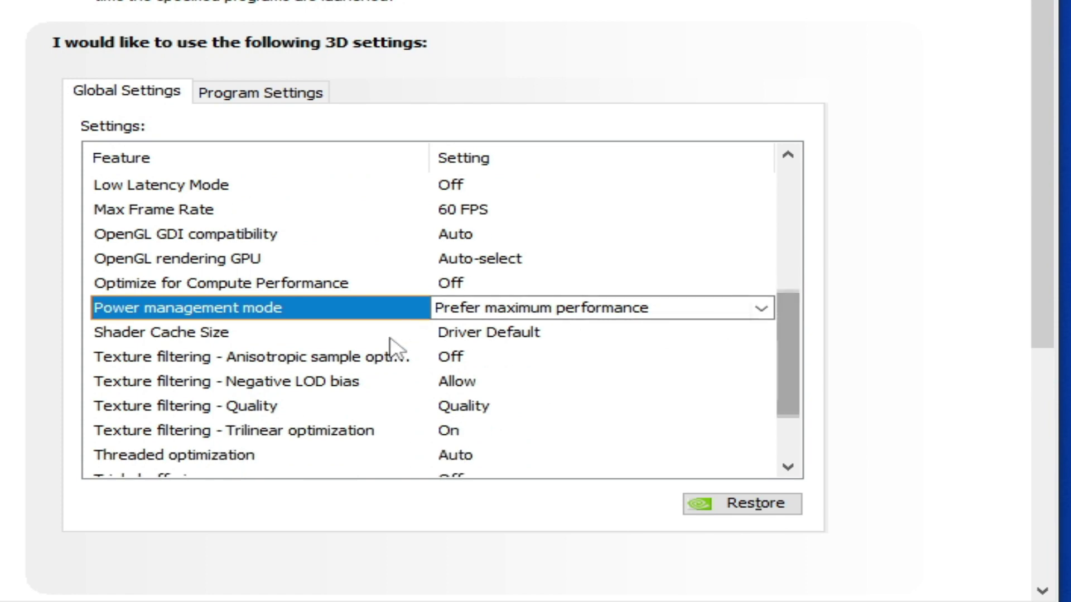
pyautogui.click(478, 414)
pyautogui.click(478, 412)
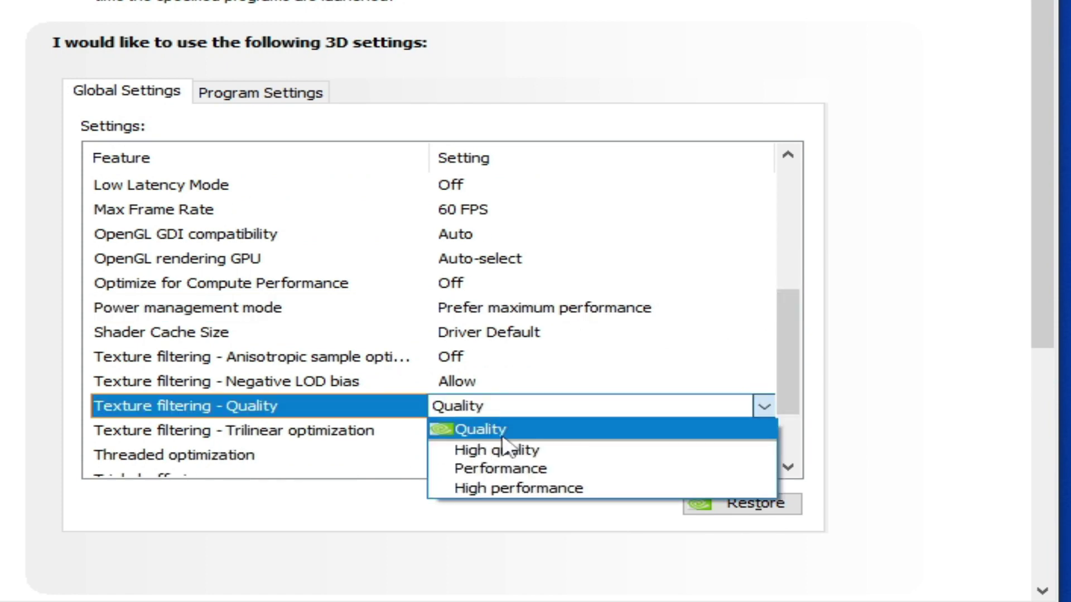
pyautogui.click(519, 486)
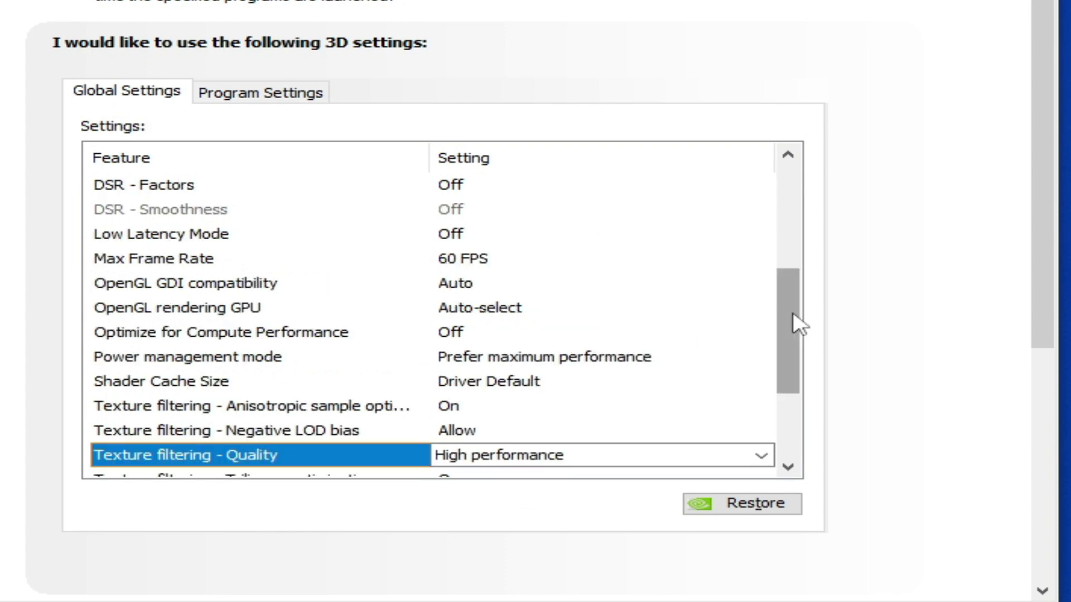
# Turn the global vertical sync off and apply the changed 3D settings.
pyautogui.scroll(-2, 794, 323)
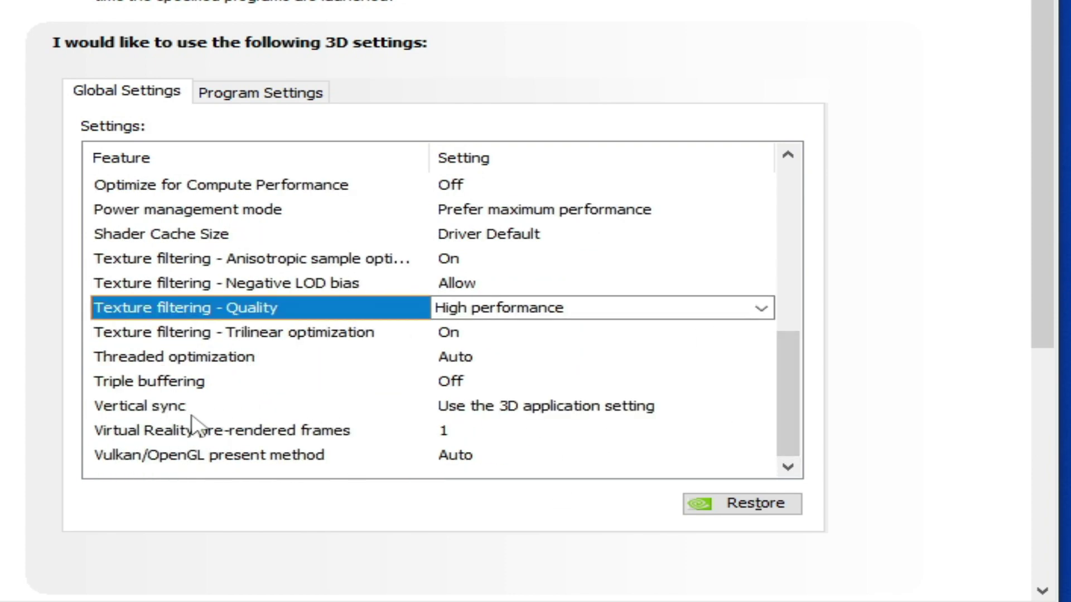
pyautogui.click(480, 416)
pyautogui.click(479, 410)
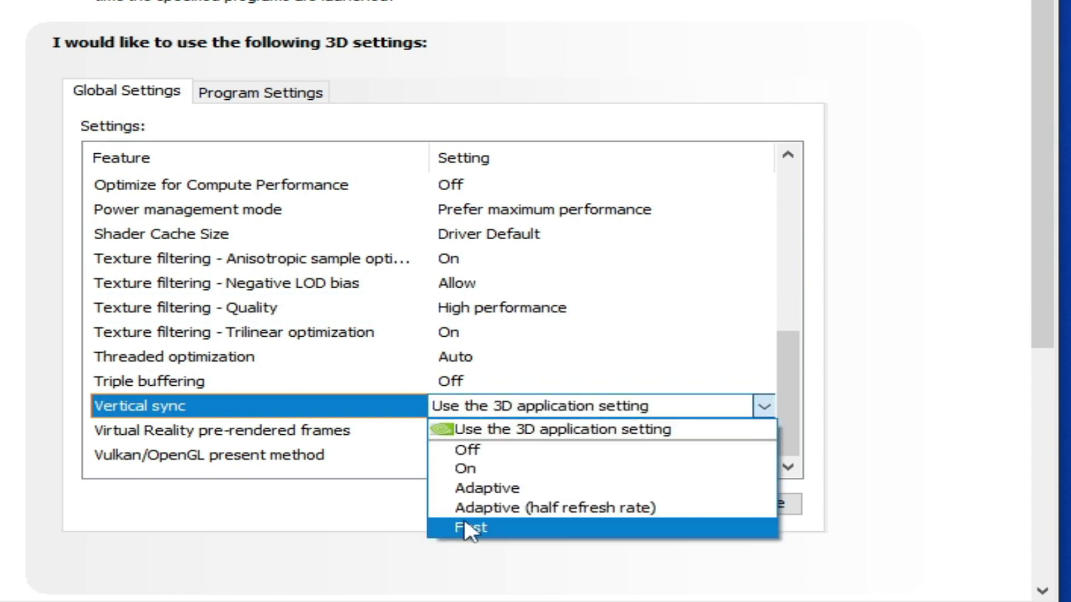
pyautogui.click(478, 445)
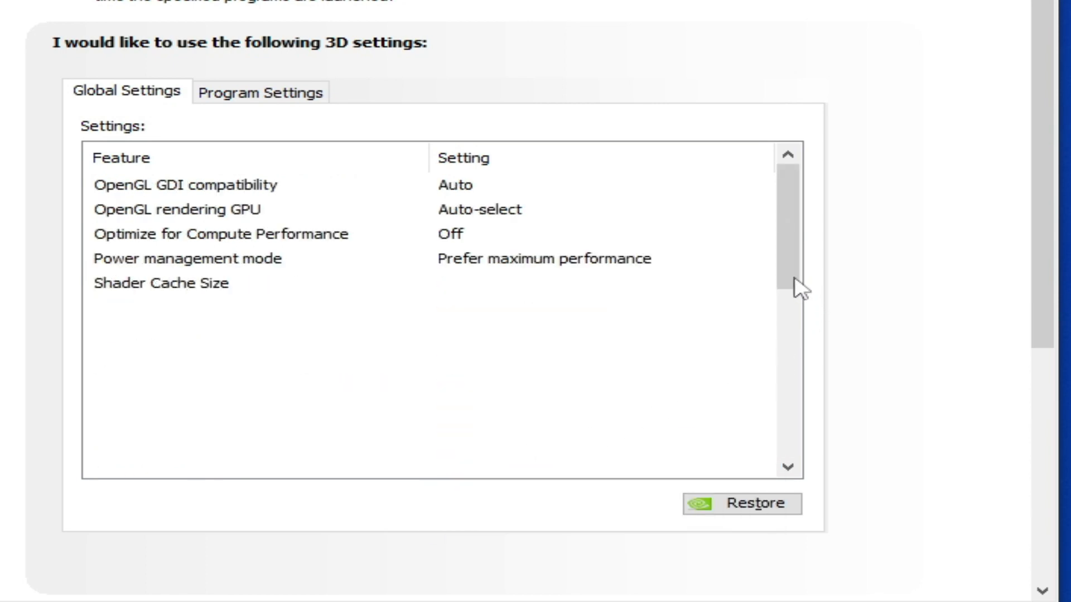
pyautogui.moveTo(786, 378)
pyautogui.mouseDown()
pyautogui.moveTo(768, 211)
pyautogui.moveTo(778, 392)
pyautogui.mouseUp()
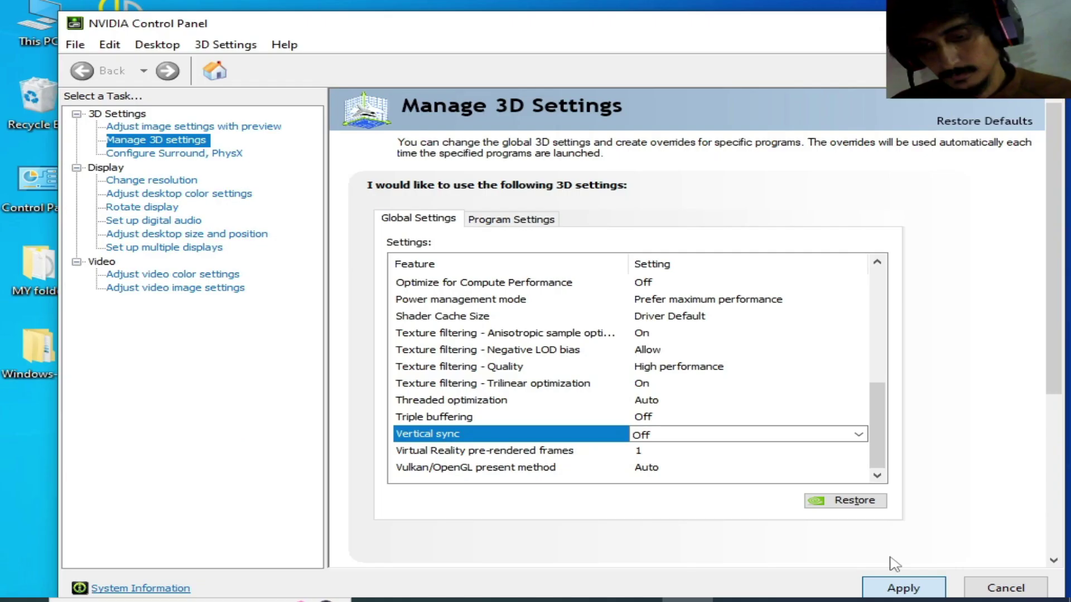
pyautogui.click(903, 587)
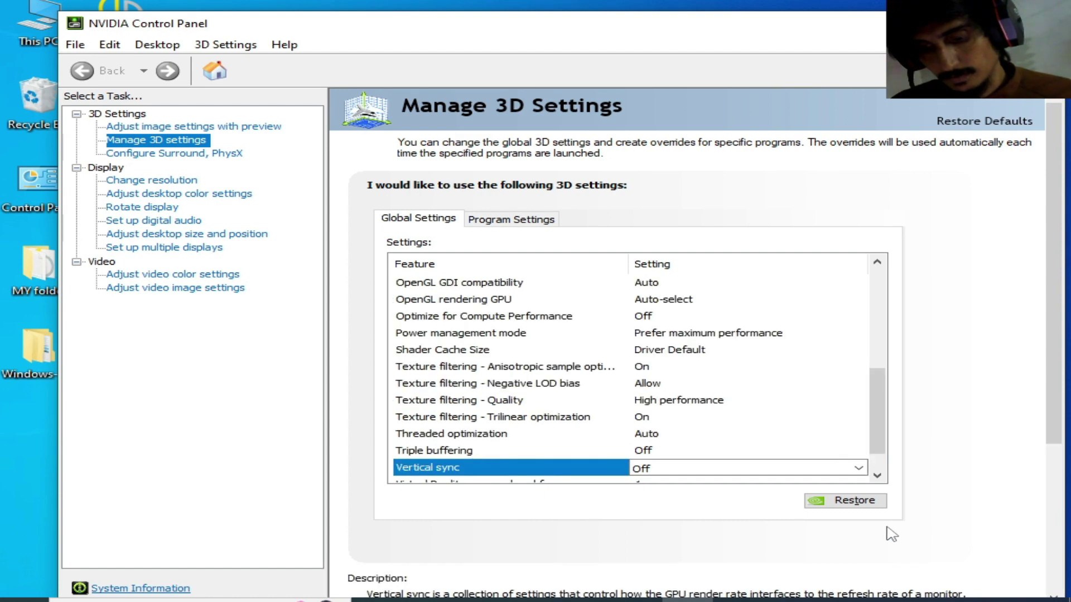
# Start adding a program to the program-specific 3D settings and browse to the yuzu executables inside the Windows-Yuzu-EA-3940 folder on the Desktop.
pyautogui.click(518, 221)
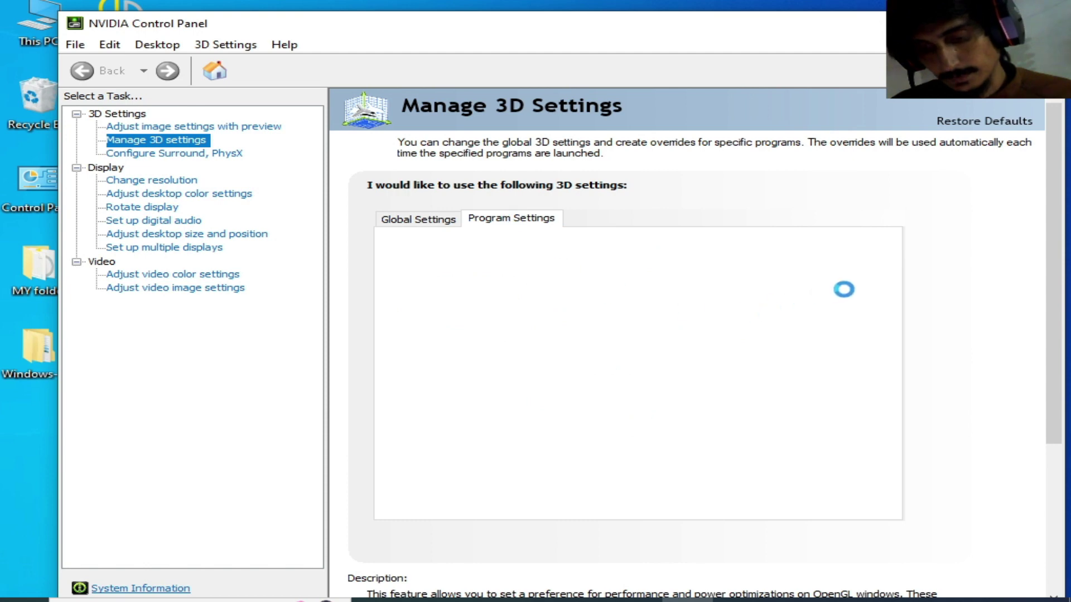
pyautogui.click(657, 262)
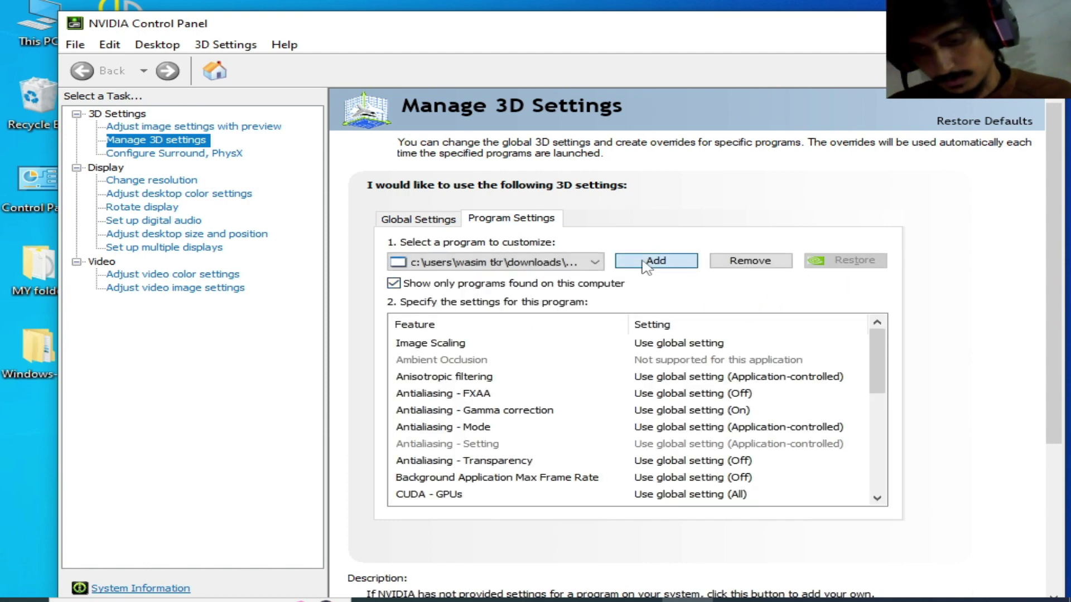
pyautogui.click(759, 467)
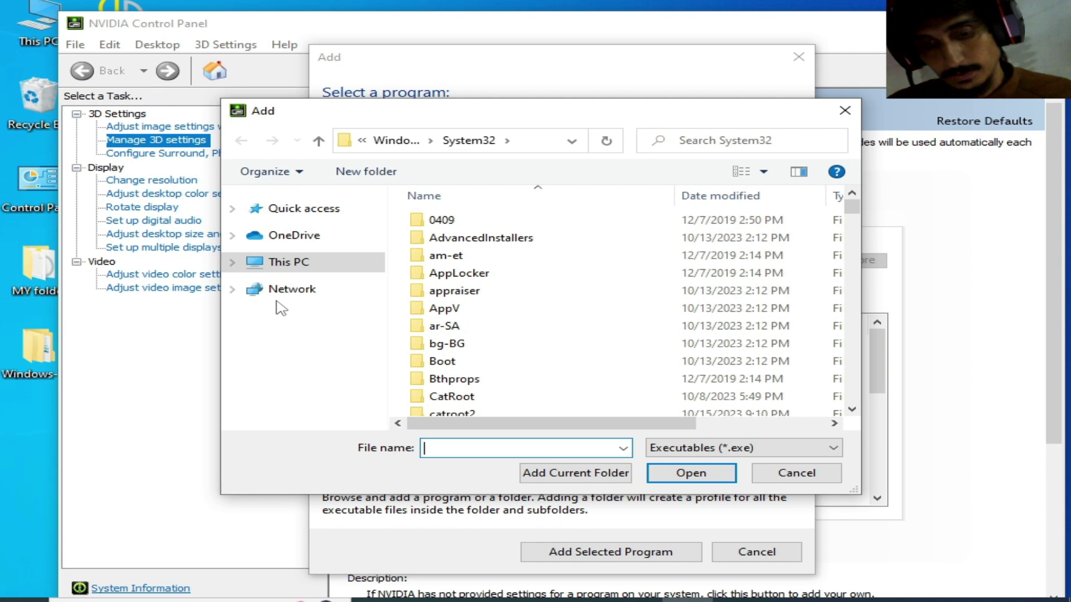
pyautogui.click(289, 263)
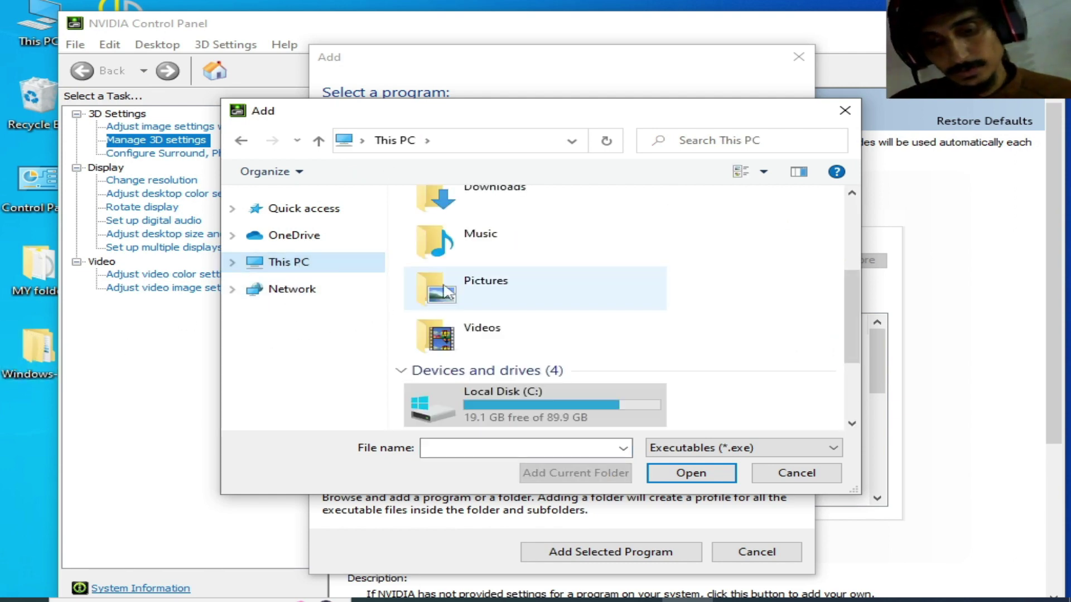
pyautogui.moveTo(848, 337); pyautogui.dragTo(847, 254)
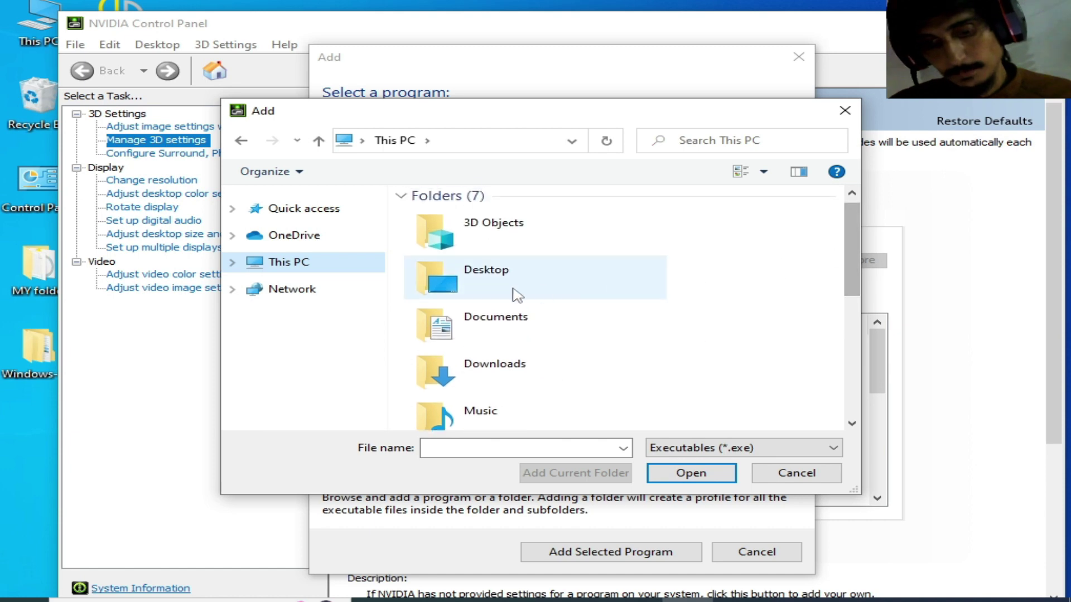
pyautogui.doubleClick(513, 291)
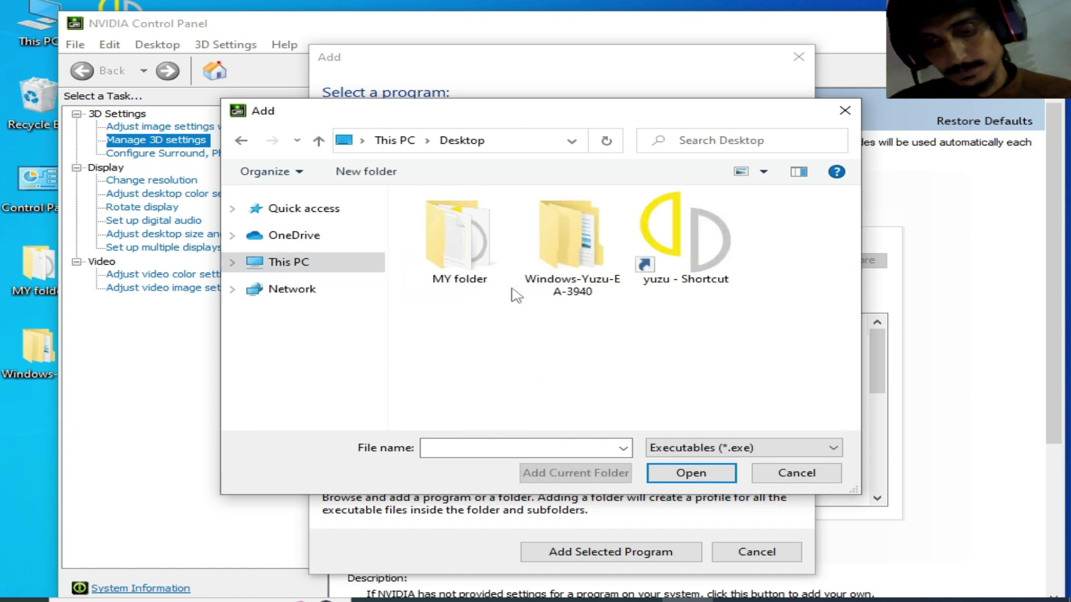
pyautogui.doubleClick(575, 279)
pyautogui.doubleClick(770, 226)
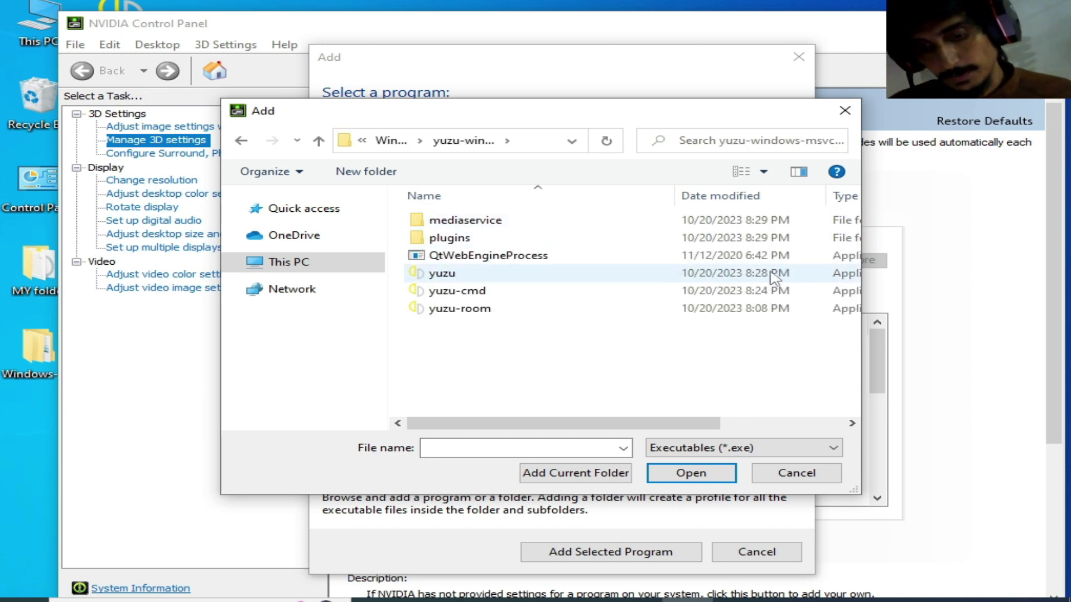
# Add the yuzu executable as the program to customize and apply the new program profile.
pyautogui.click(472, 276)
pyautogui.moveTo(471, 424)
pyautogui.mouseDown()
pyautogui.moveTo(550, 430)
pyautogui.moveTo(471, 430)
pyautogui.mouseUp()
pyautogui.click(685, 474)
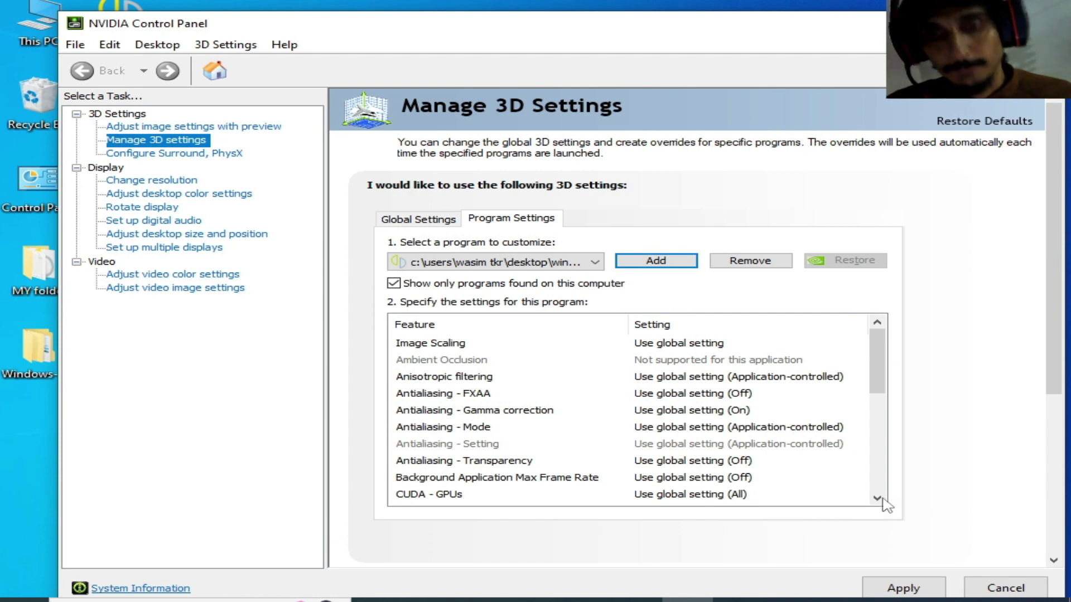
pyautogui.moveTo(882, 369); pyautogui.dragTo(889, 413)
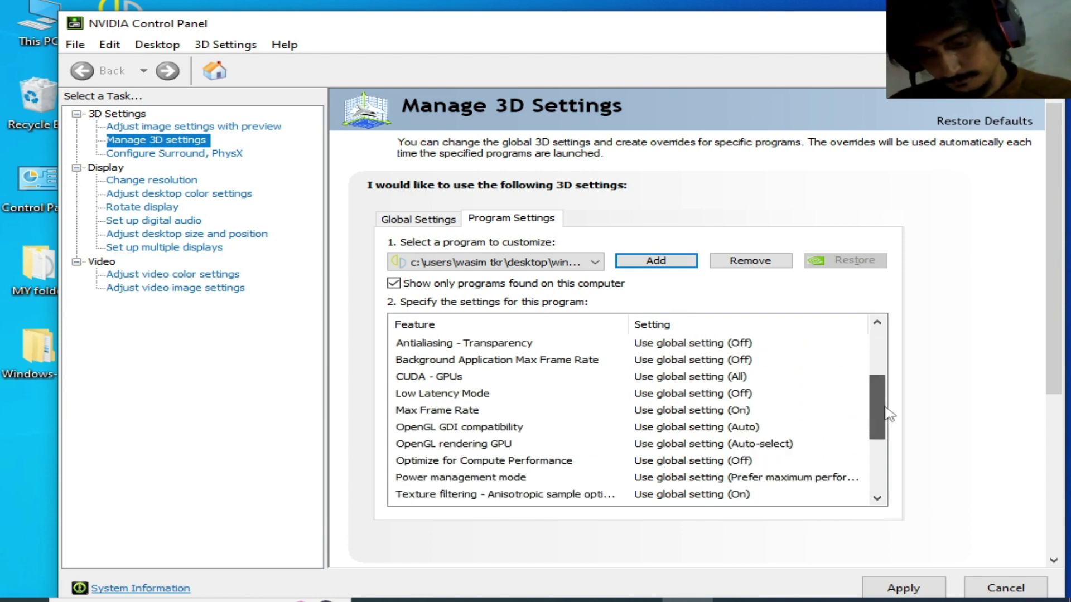
pyautogui.click(899, 589)
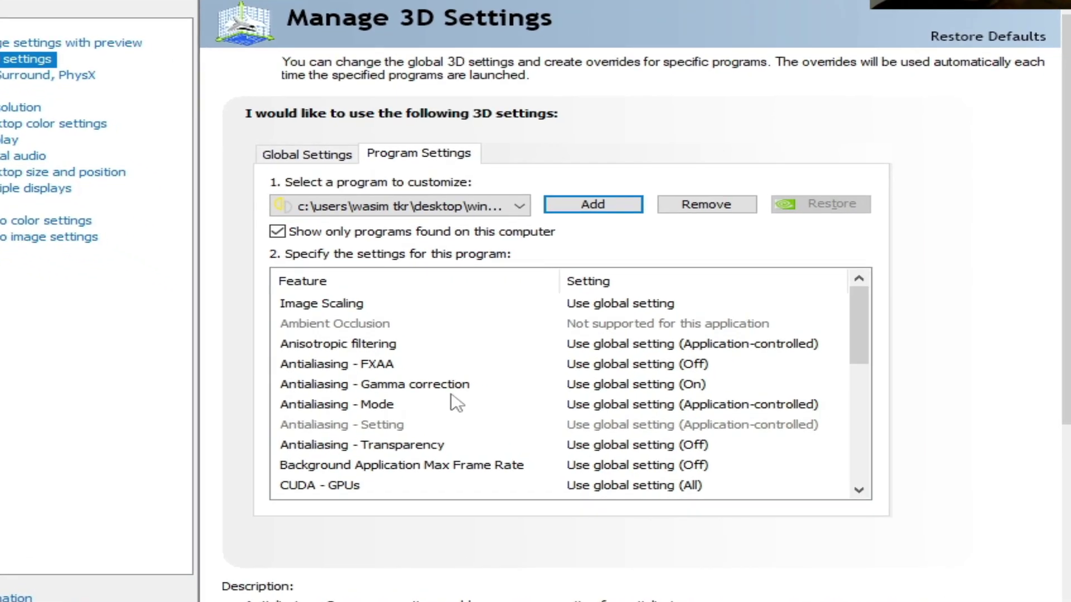
# Turn on the Max Frame Rate limit at 60 FPS for the yuzu program profile and apply it.
pyautogui.moveTo(860, 357); pyautogui.dragTo(872, 400)
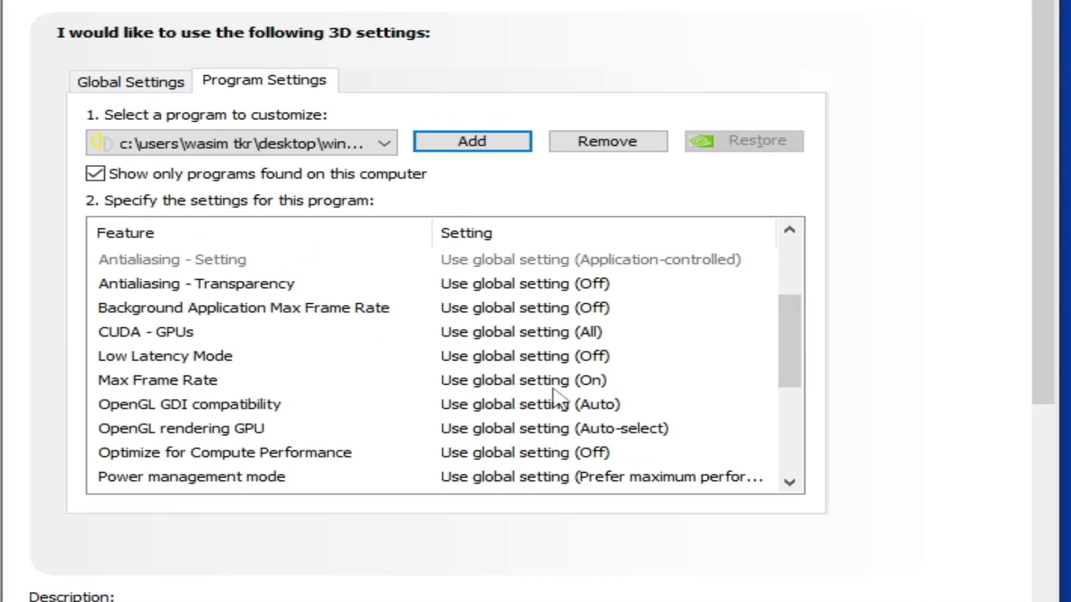
pyautogui.click(600, 384)
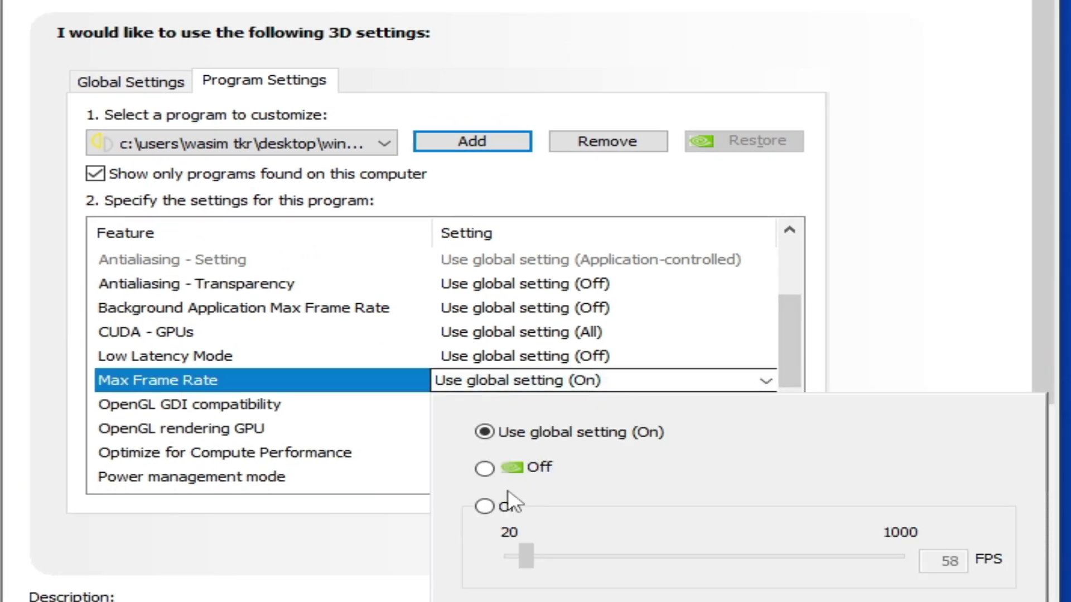
pyautogui.click(484, 507)
pyautogui.moveTo(526, 557); pyautogui.dragTo(530, 560)
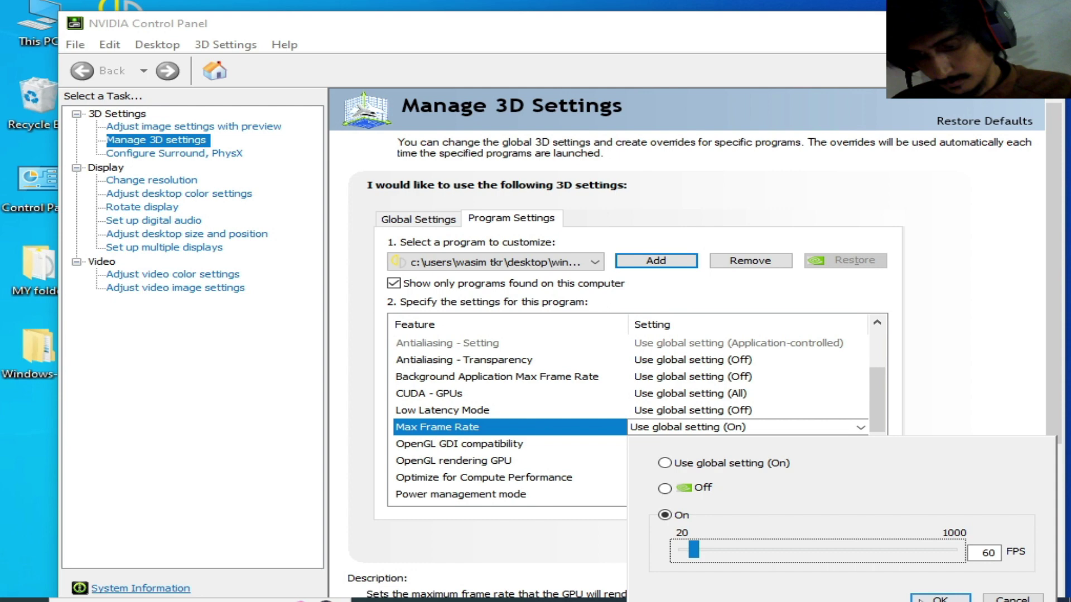
pyautogui.click(919, 601)
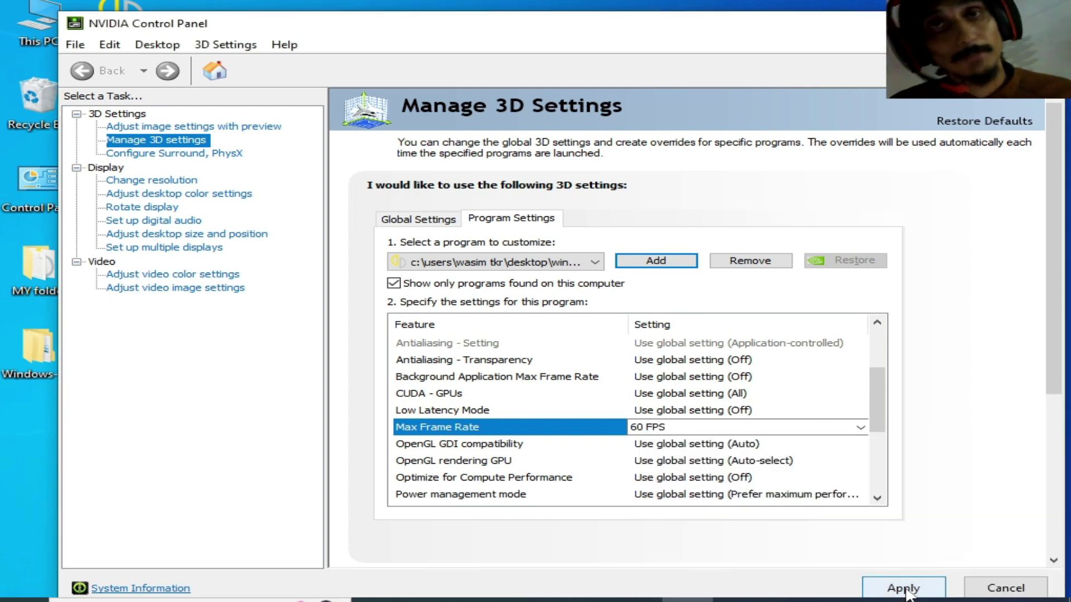
pyautogui.click(905, 589)
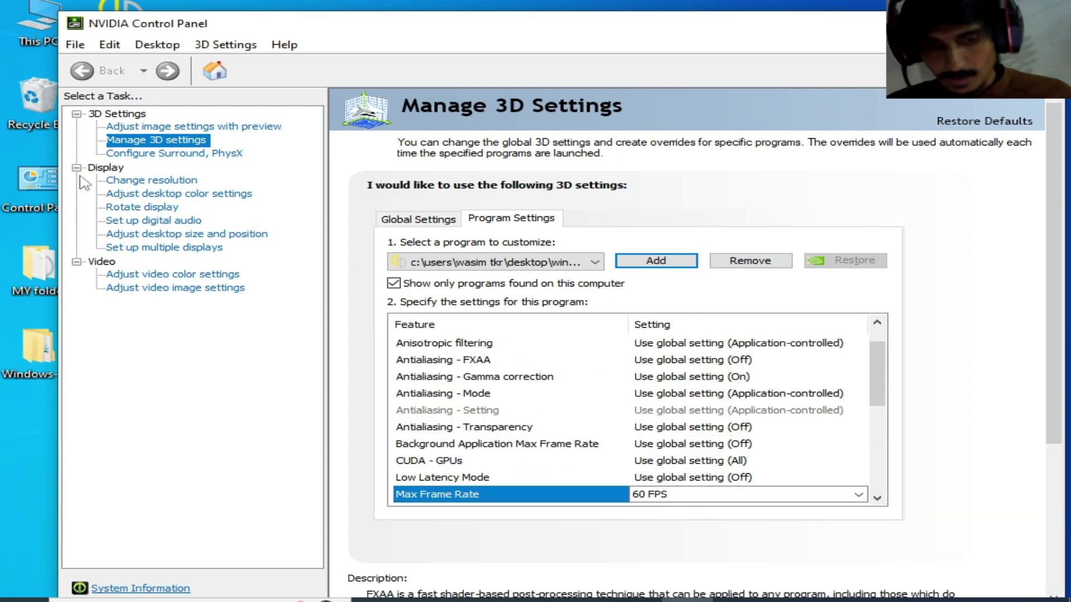
# Set the PhysX processor to NVIDIA GeForce GTX 750 and apply the change while moving to the image settings with preview.
pyautogui.click(146, 154)
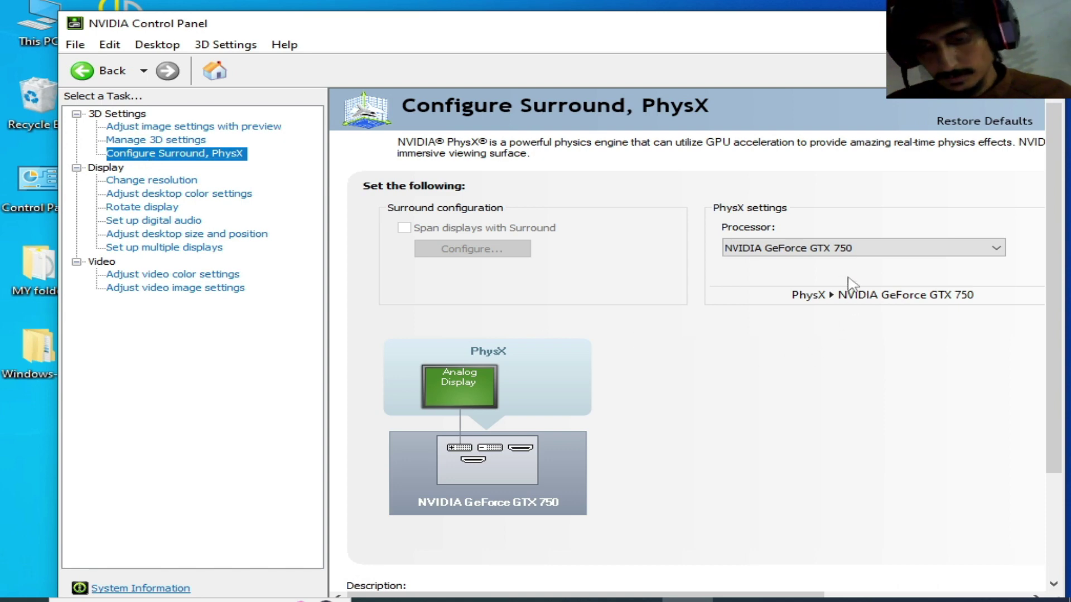
pyautogui.click(850, 249)
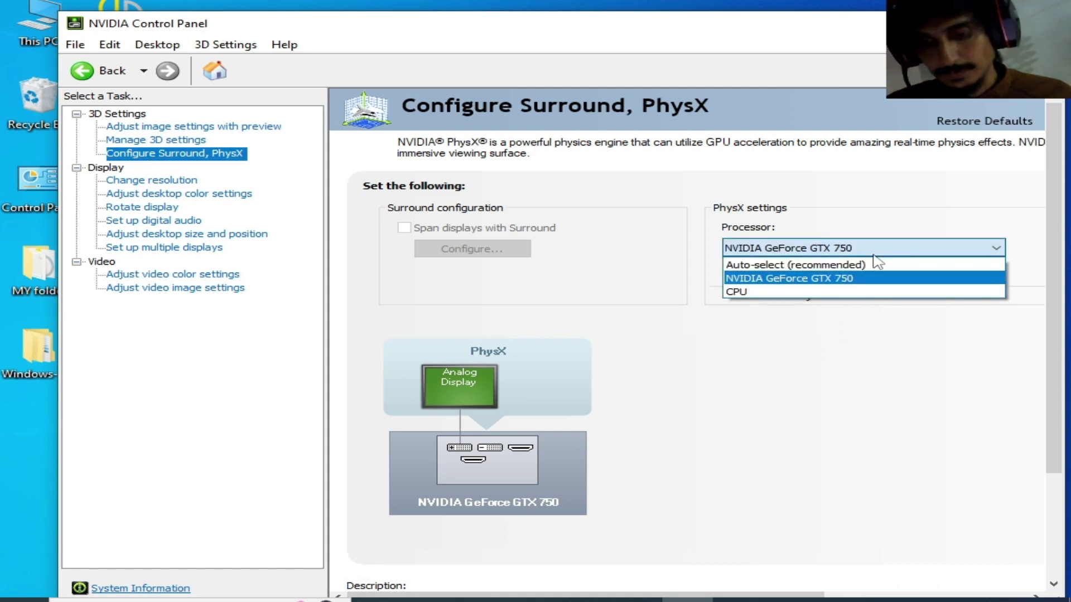
pyautogui.click(806, 280)
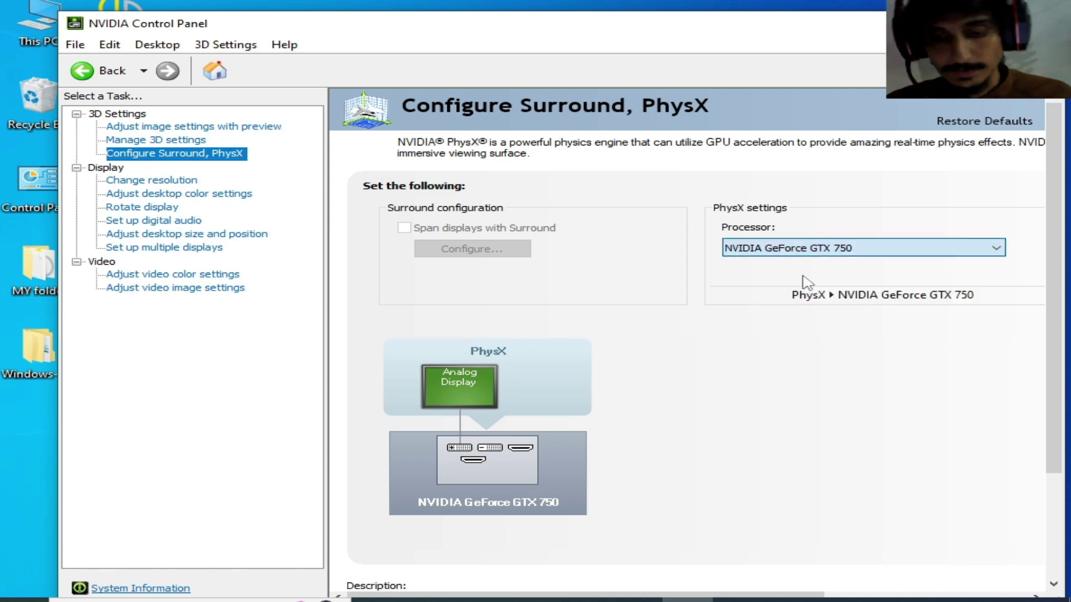
pyautogui.click(818, 250)
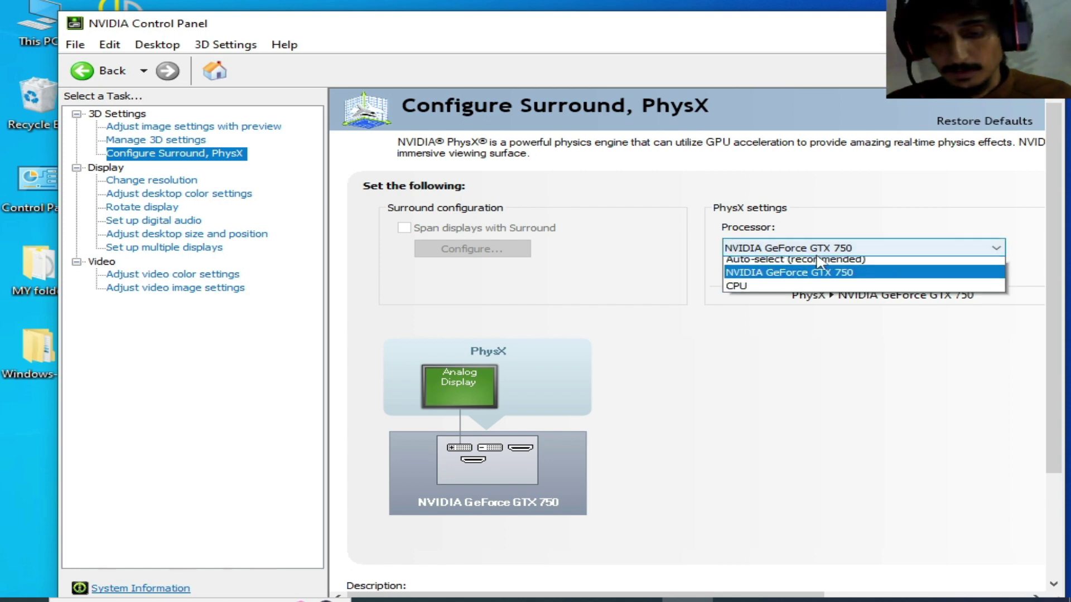
pyautogui.click(736, 292)
pyautogui.click(783, 251)
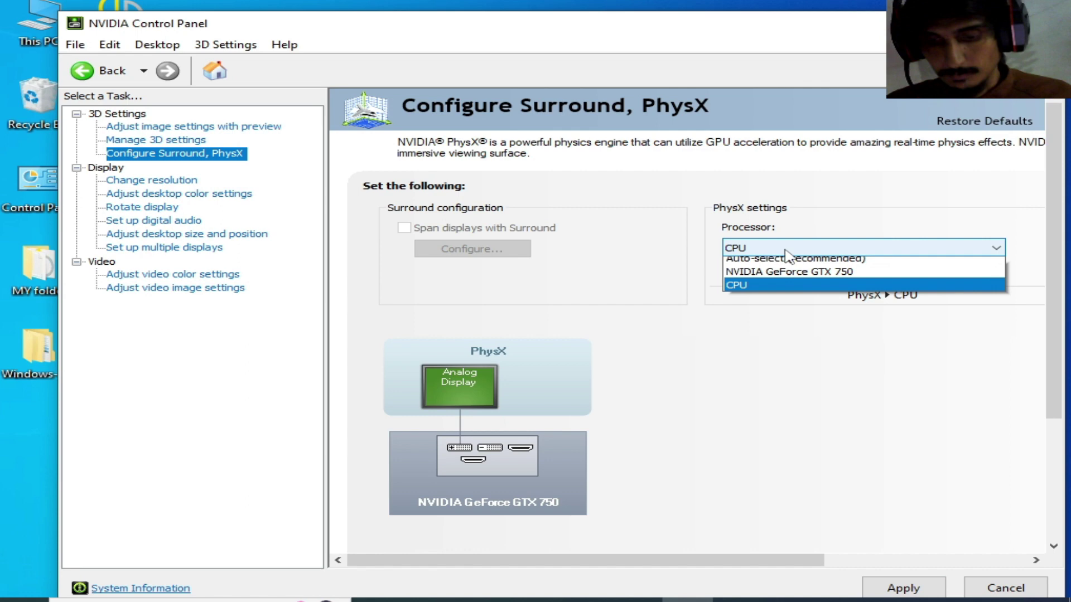
pyautogui.click(782, 278)
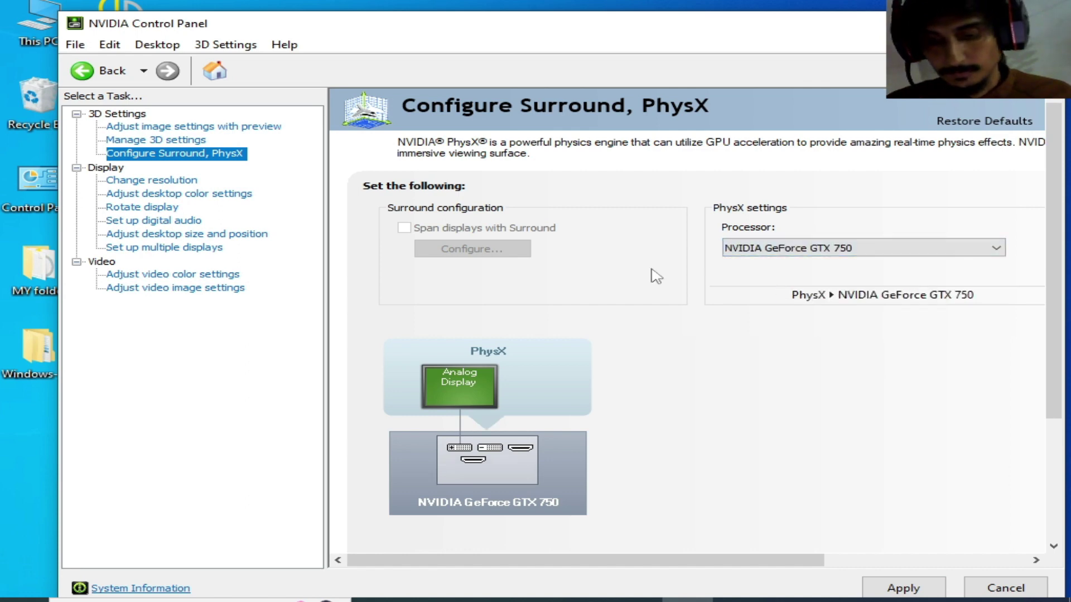
pyautogui.click(175, 128)
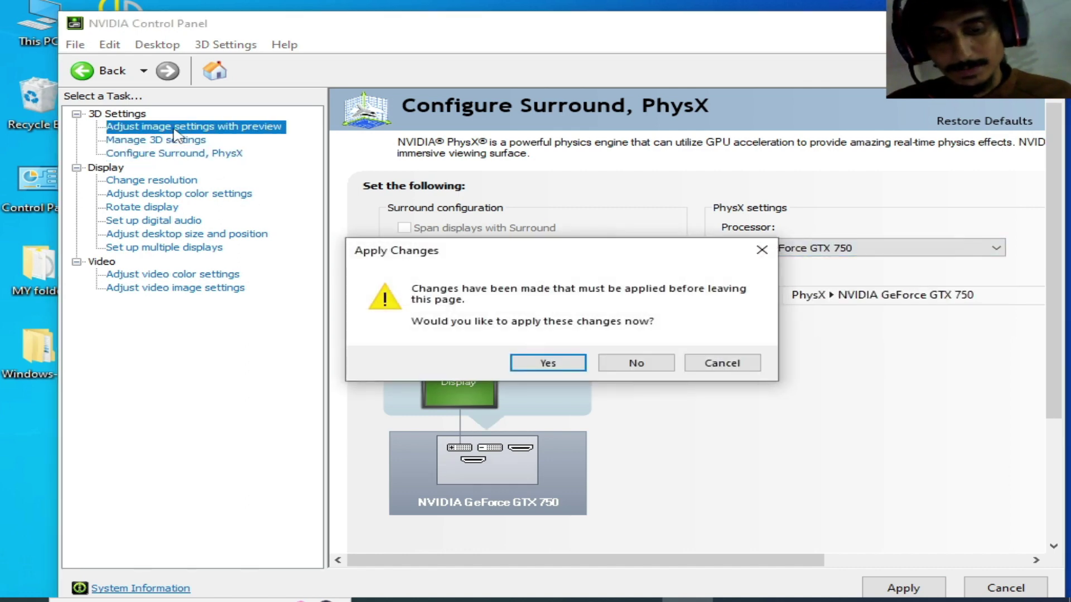
pyautogui.click(547, 364)
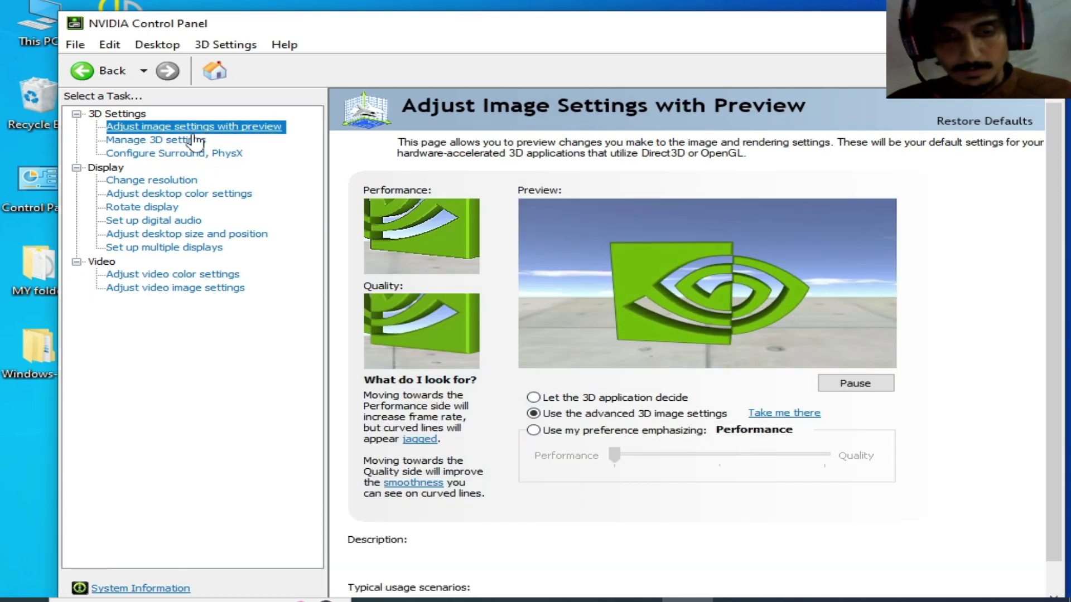
pyautogui.click(533, 430)
pyautogui.moveTo(615, 455)
pyautogui.mouseDown()
pyautogui.moveTo(657, 461)
pyautogui.moveTo(633, 460)
pyautogui.mouseUp()
pyautogui.click(533, 413)
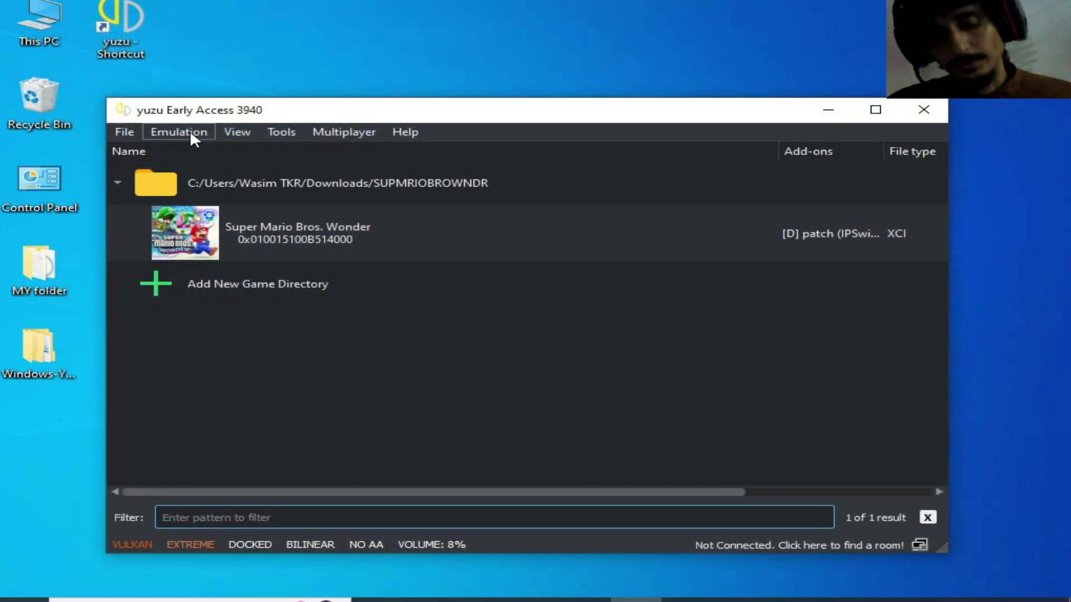
# Switch to yuzu and set the VSync Mode to Immediate (VSync Off) in its graphics configuration.
pyautogui.click(191, 135)
pyautogui.click(213, 222)
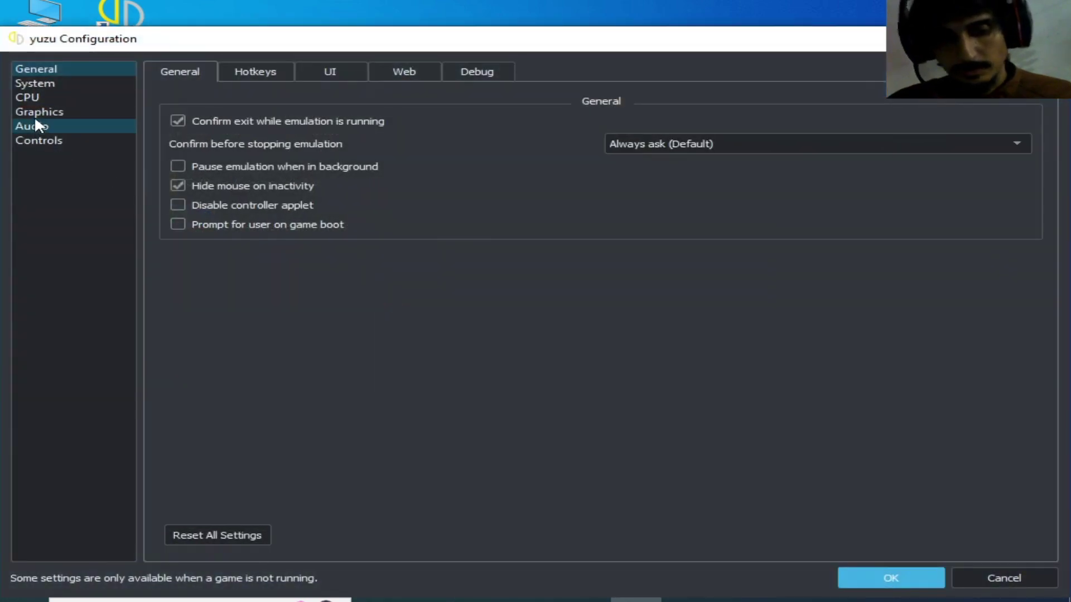
pyautogui.click(37, 113)
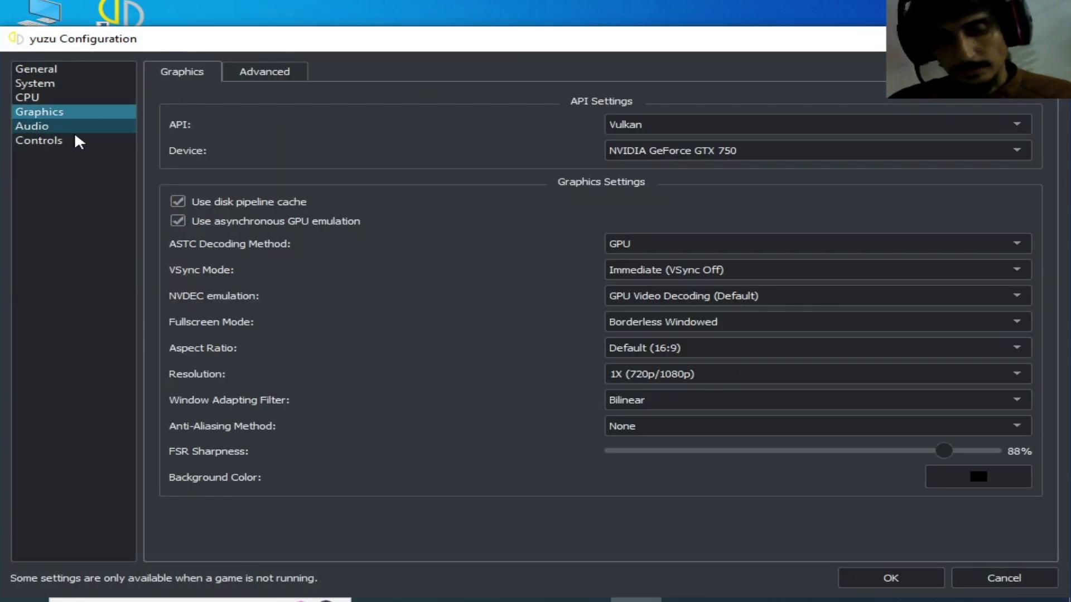
pyautogui.click(697, 275)
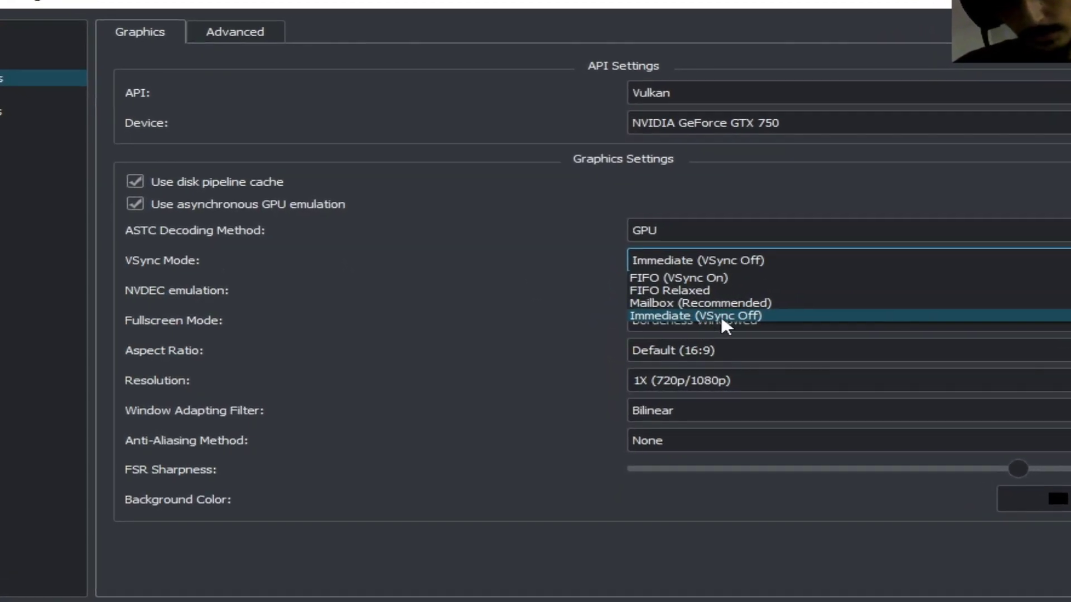
pyautogui.click(721, 316)
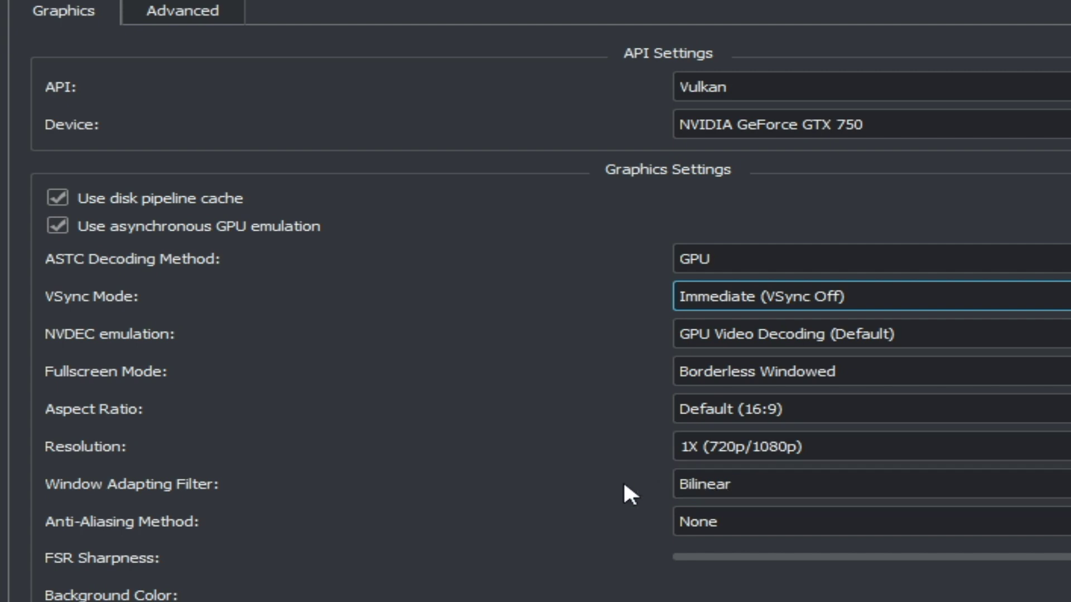
# Set the Window Adapting Filter to AMD FidelityFX Super Resolution.
pyautogui.click(704, 476)
pyautogui.click(704, 476)
pyautogui.click(705, 477)
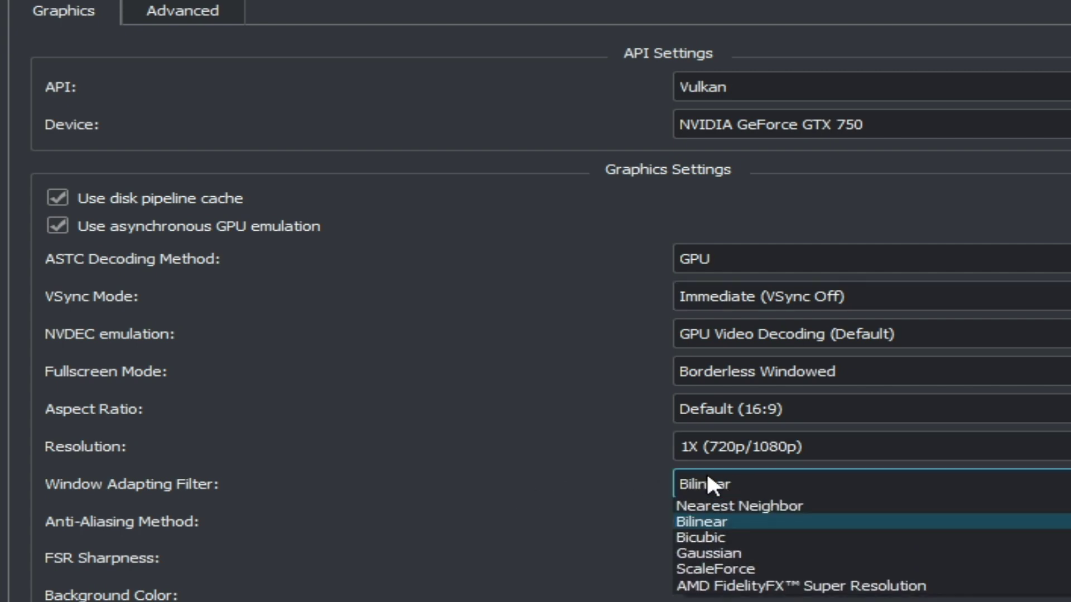
pyautogui.click(790, 585)
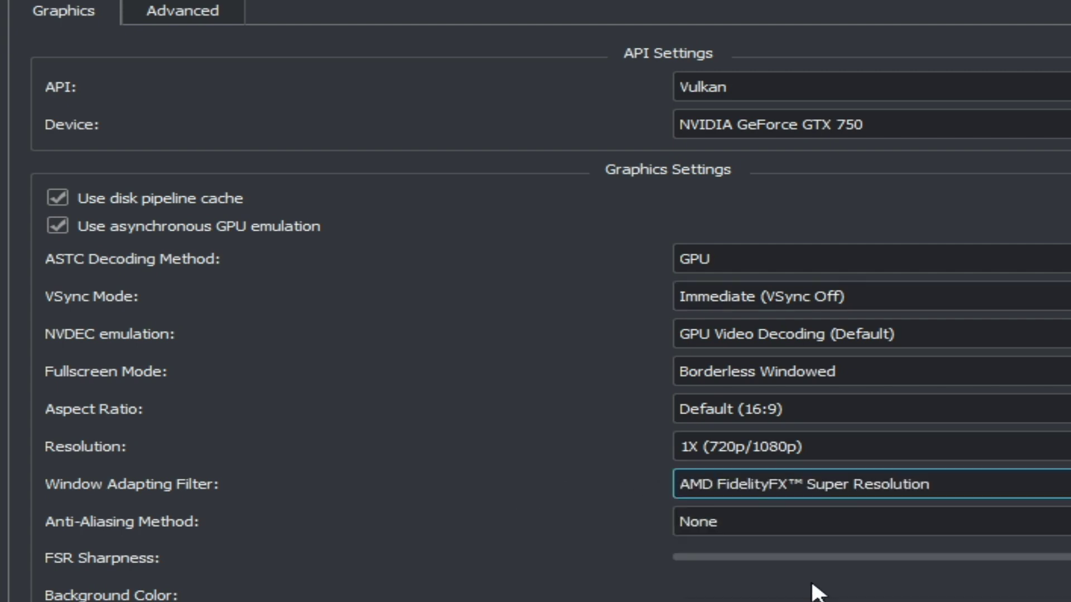
# Select Extreme as the Accuracy Level in the advanced graphics settings and save the configuration.
pyautogui.click(180, 10)
pyautogui.click(718, 87)
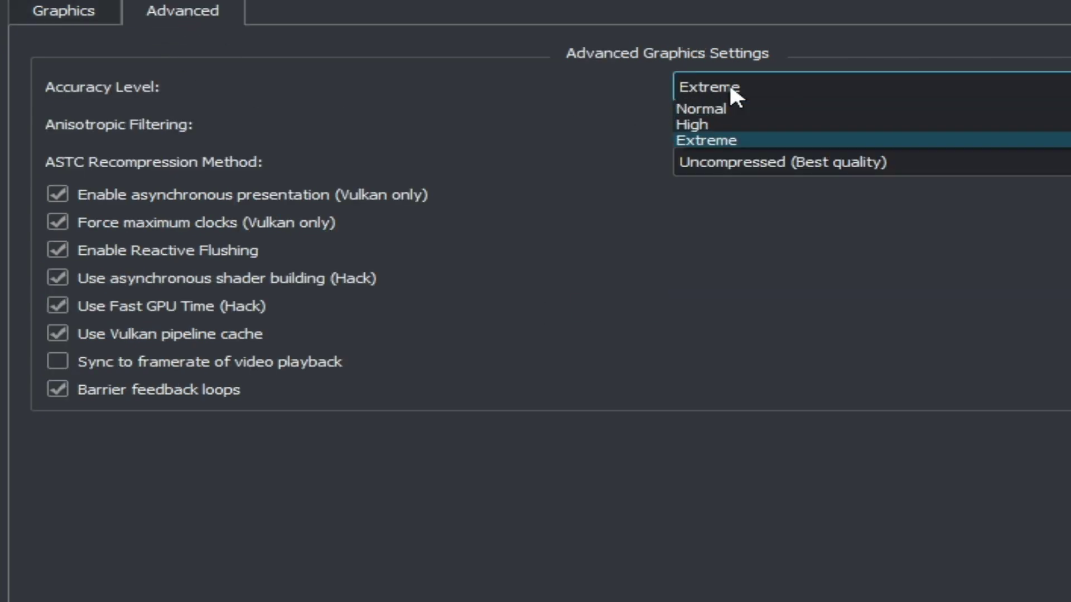
pyautogui.click(719, 134)
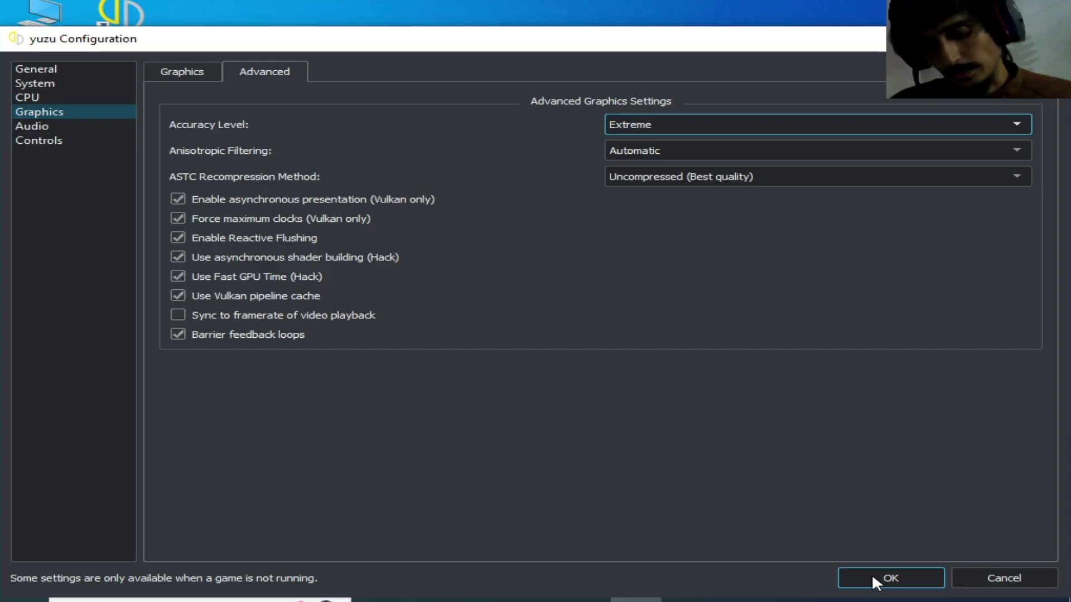
pyautogui.click(872, 573)
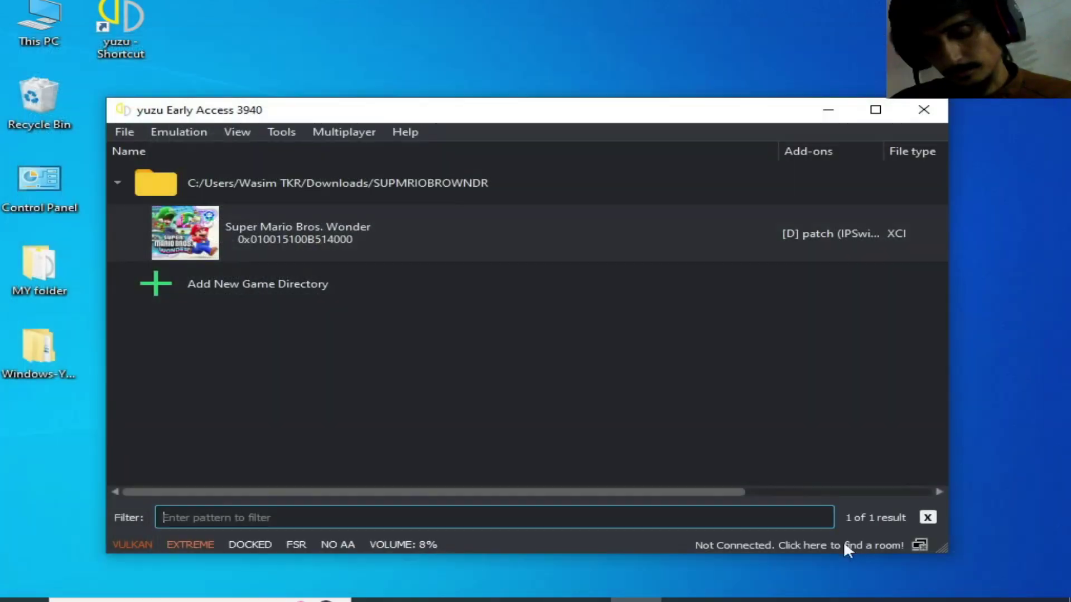
# Switch yuzu's console mode from docked to Handheld.
pyautogui.click(249, 545)
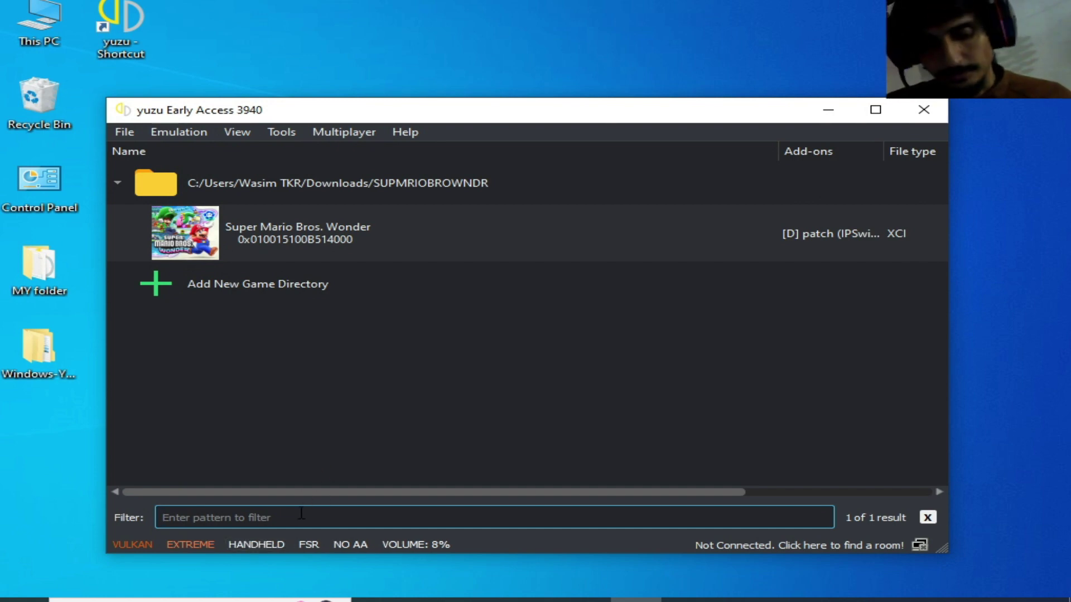
# Remove Ryujinx from the graphics performance preferences in the Windows display settings.
pyautogui.rightClick(549, 22)
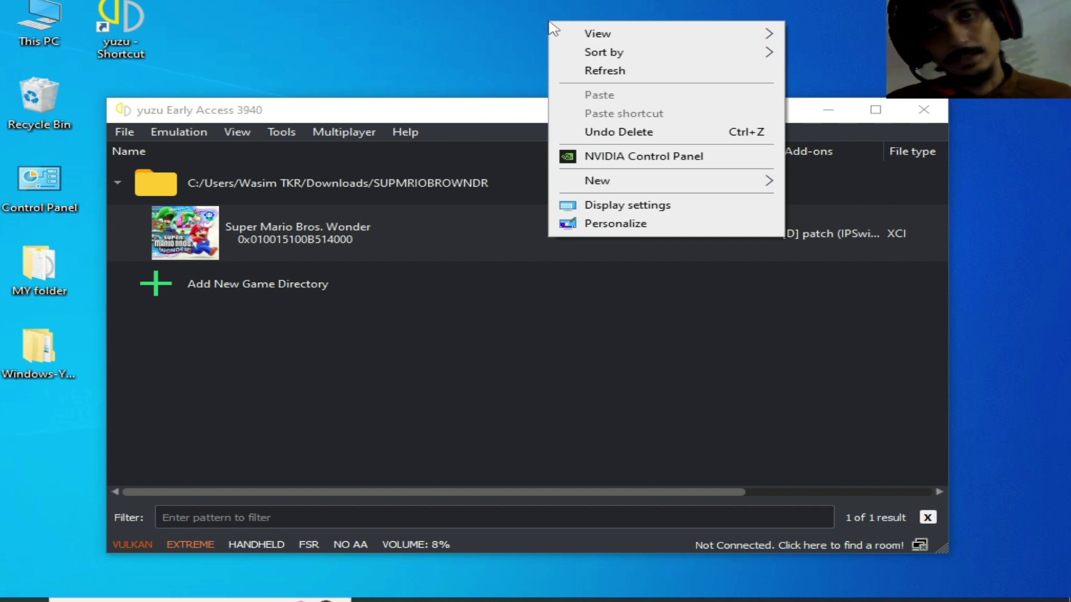
pyautogui.click(627, 206)
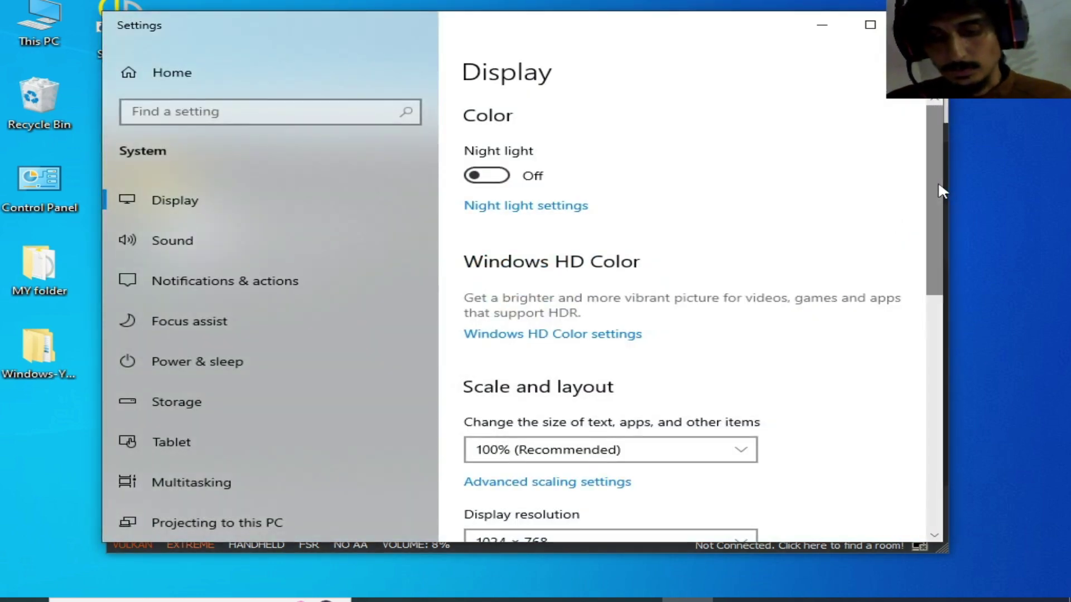
pyautogui.moveTo(938, 189); pyautogui.dragTo(925, 316)
pyautogui.click(541, 405)
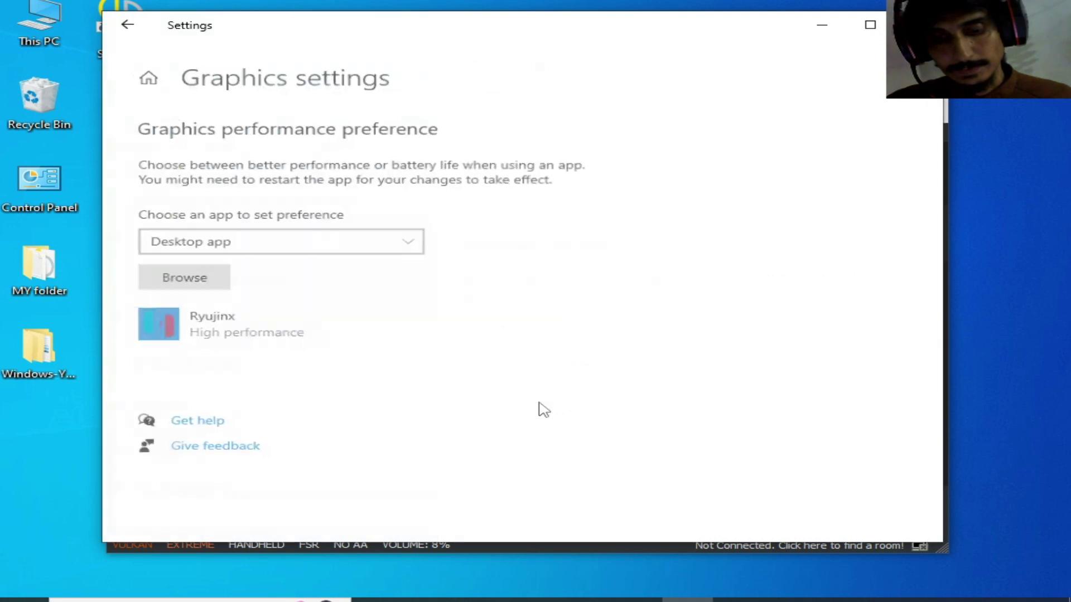
pyautogui.click(457, 348)
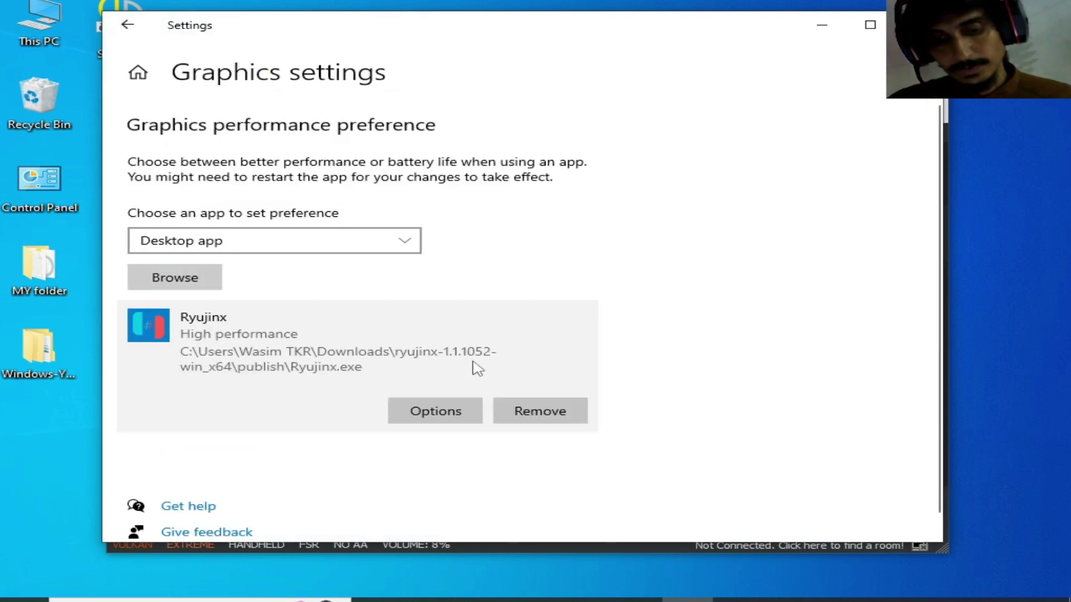
pyautogui.click(530, 412)
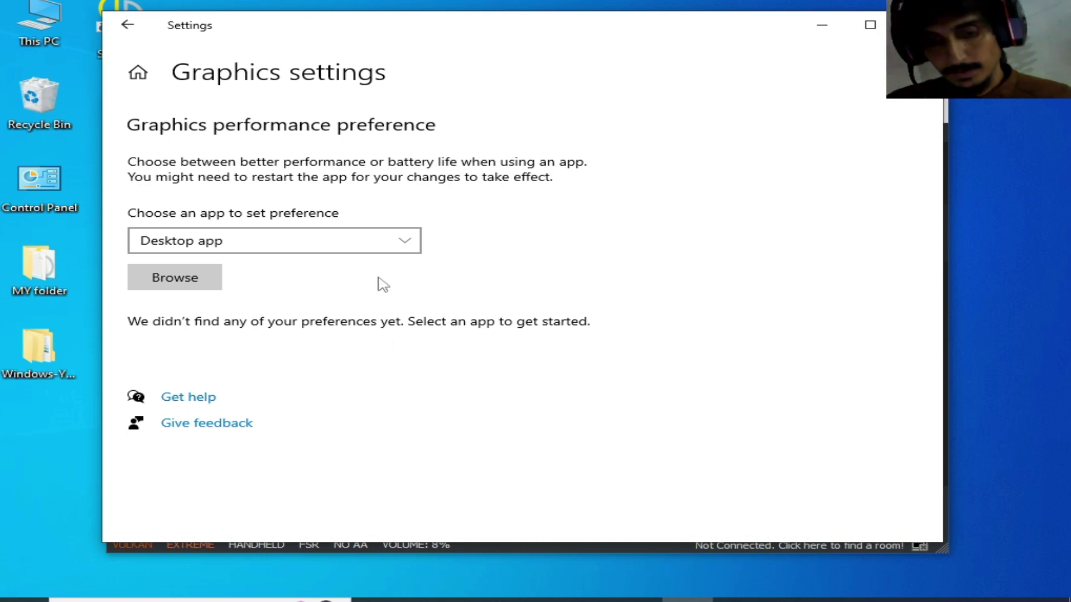
# Add the yuzu application from the Windows-Yuzu-EA-3940 folder on the Desktop to the graphics performance preferences.
pyautogui.click(210, 283)
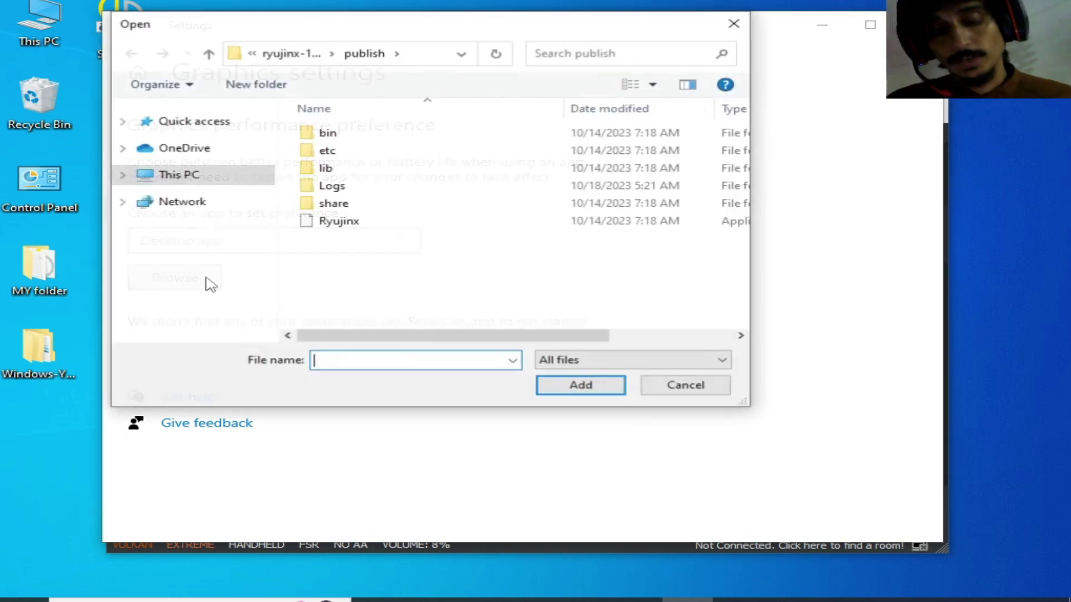
pyautogui.click(184, 177)
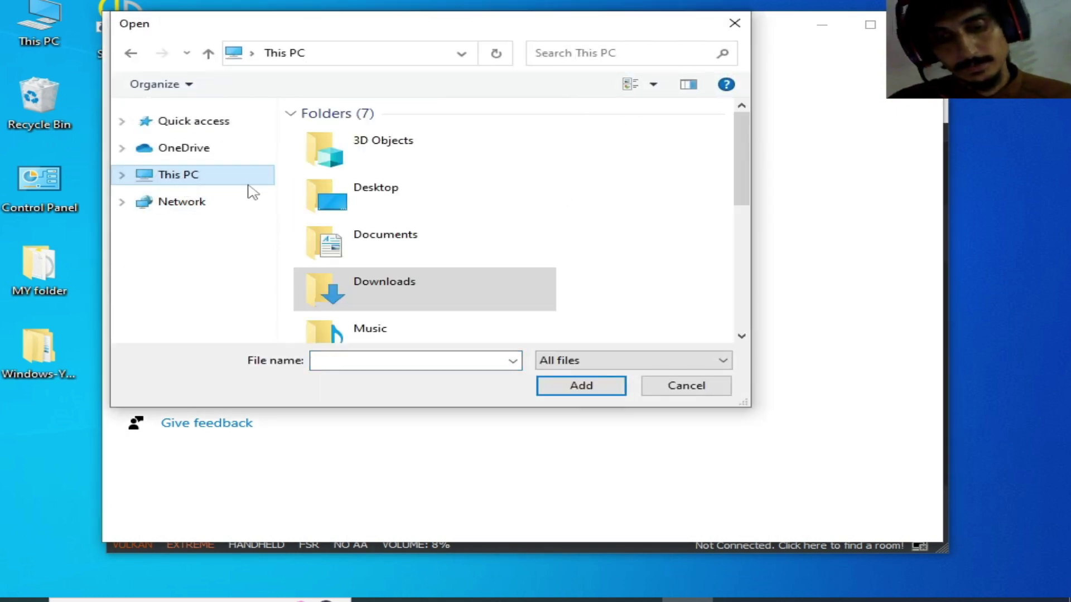
pyautogui.doubleClick(373, 192)
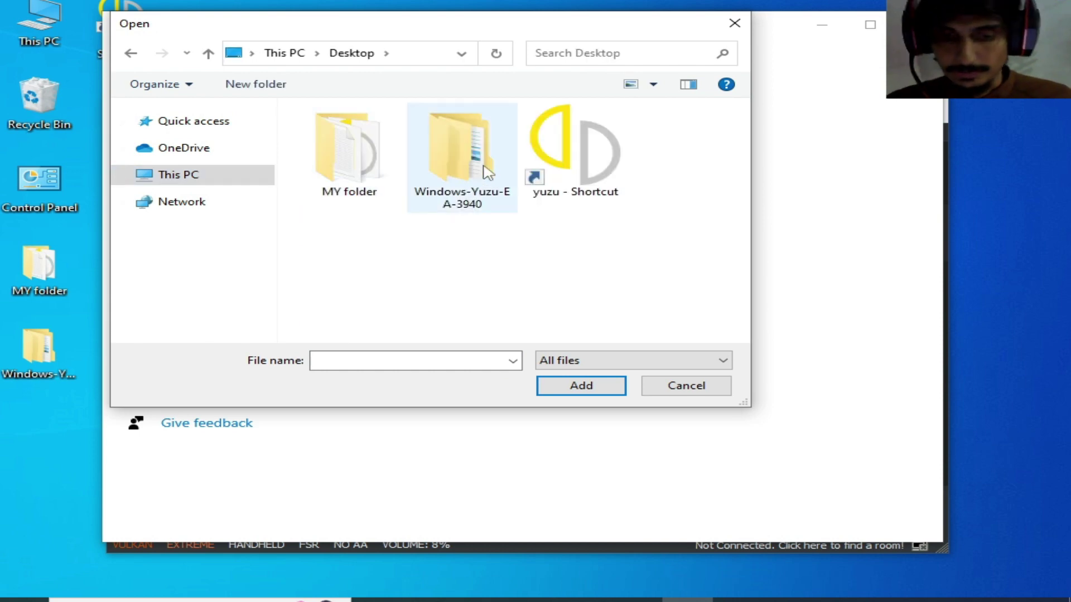
pyautogui.doubleClick(485, 169)
pyautogui.doubleClick(391, 134)
pyautogui.click(352, 190)
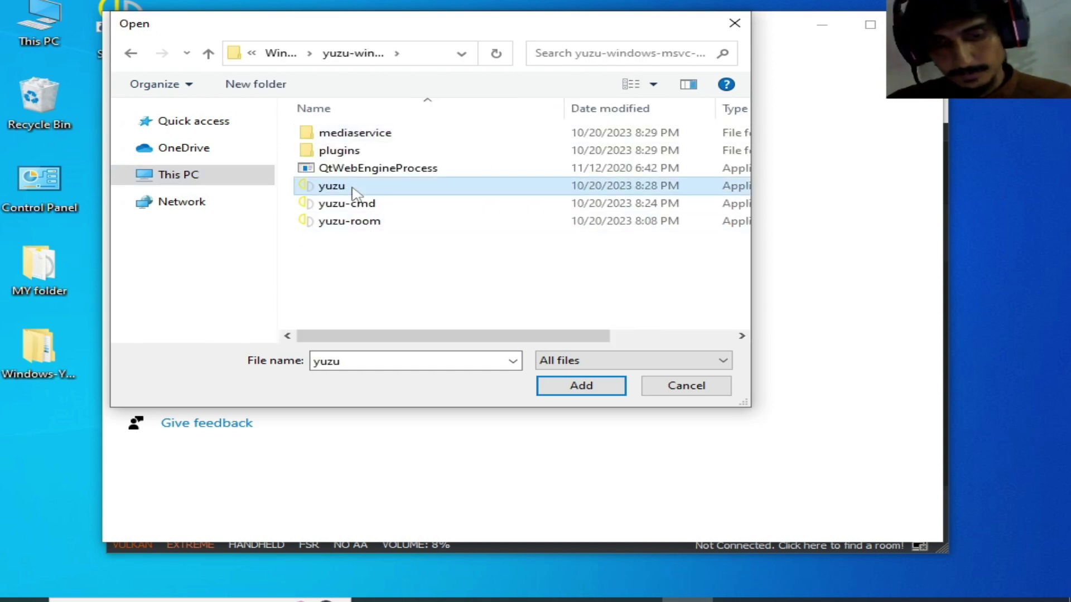
pyautogui.click(569, 385)
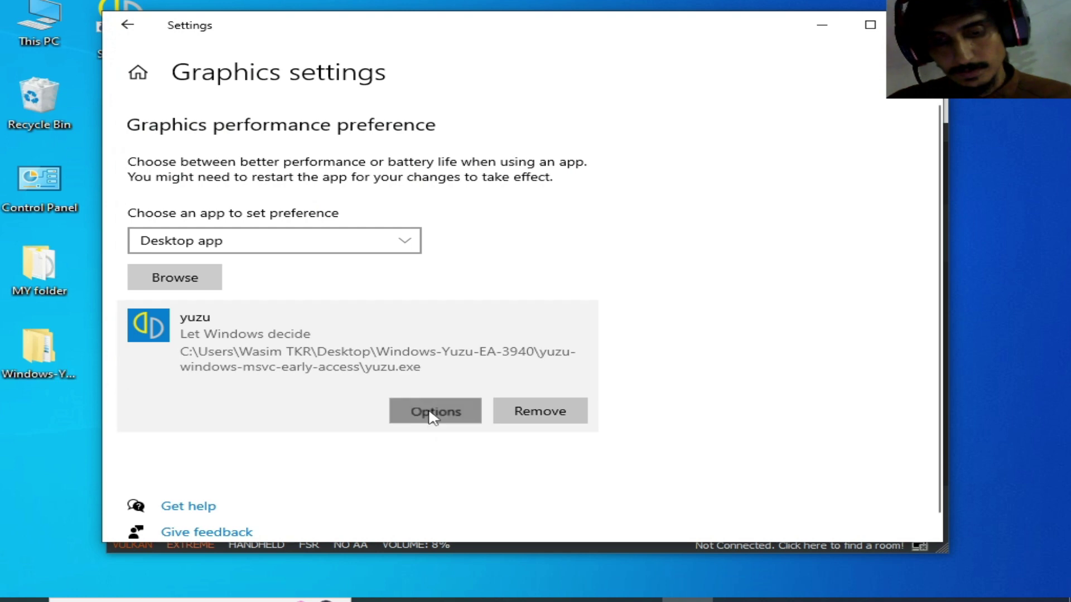
# Set yuzu's graphics preference to High performance, save it and return to the yuzu window.
pyautogui.click(433, 415)
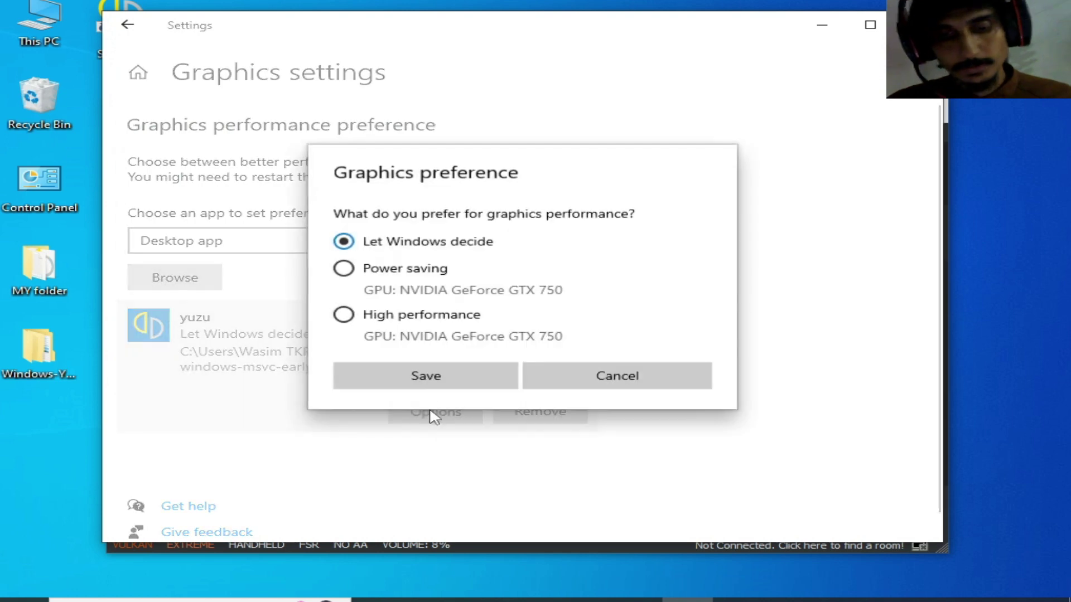
pyautogui.click(382, 371)
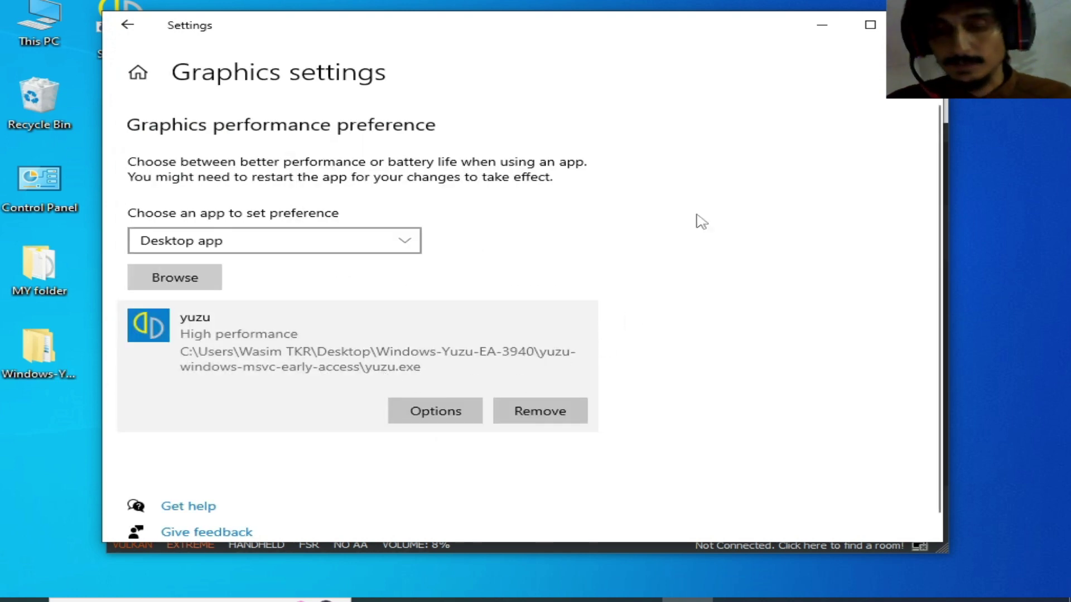
pyautogui.click(917, 24)
pyautogui.moveTo(514, 115); pyautogui.dragTo(523, 93)
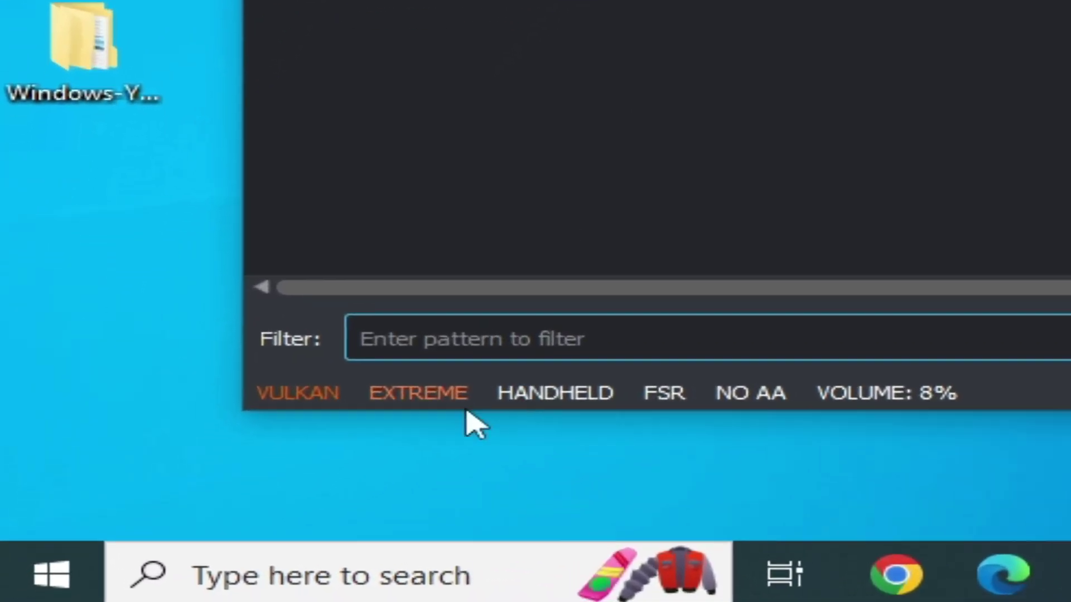
# Check the driver date and version of the NVIDIA GeForce GTX 750 in Device Manager.
pyautogui.click(323, 575)
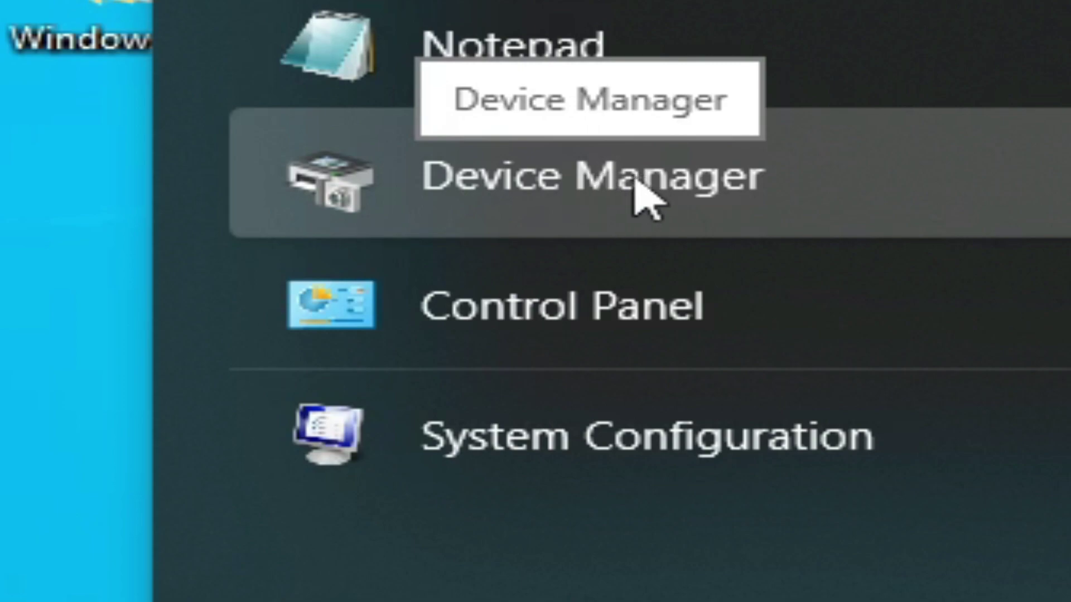
pyautogui.click(618, 197)
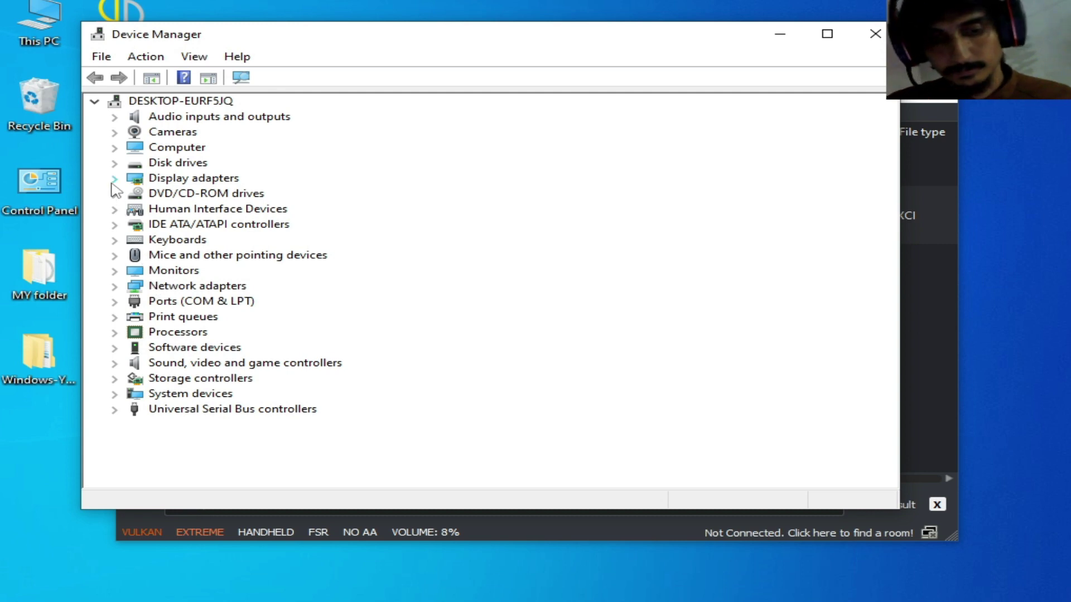
pyautogui.click(113, 179)
pyautogui.click(184, 193)
pyautogui.rightClick(186, 193)
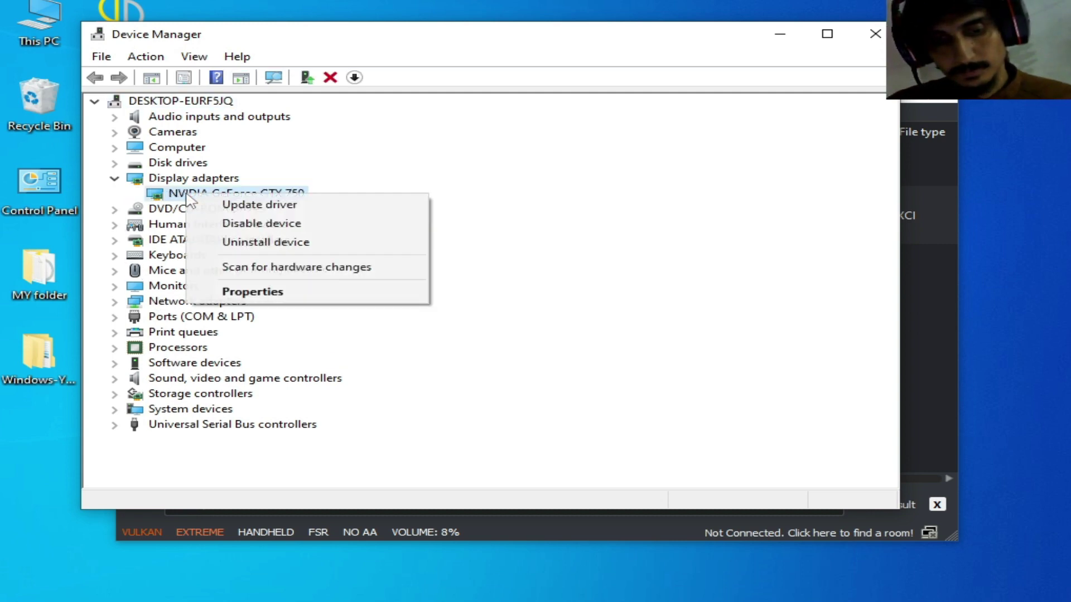
pyautogui.click(255, 293)
pyautogui.click(361, 114)
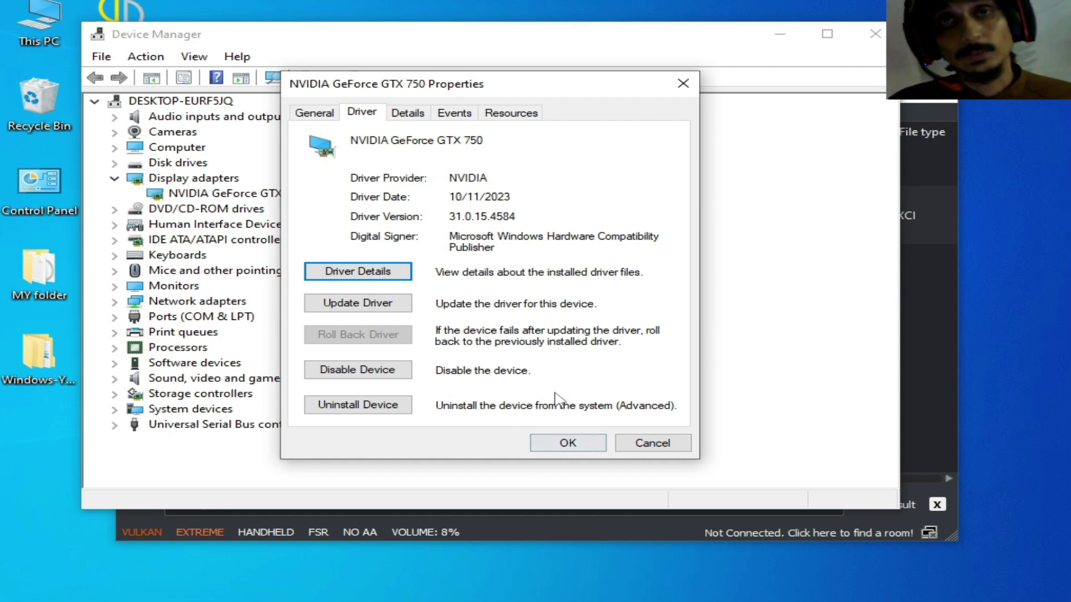
pyautogui.click(555, 442)
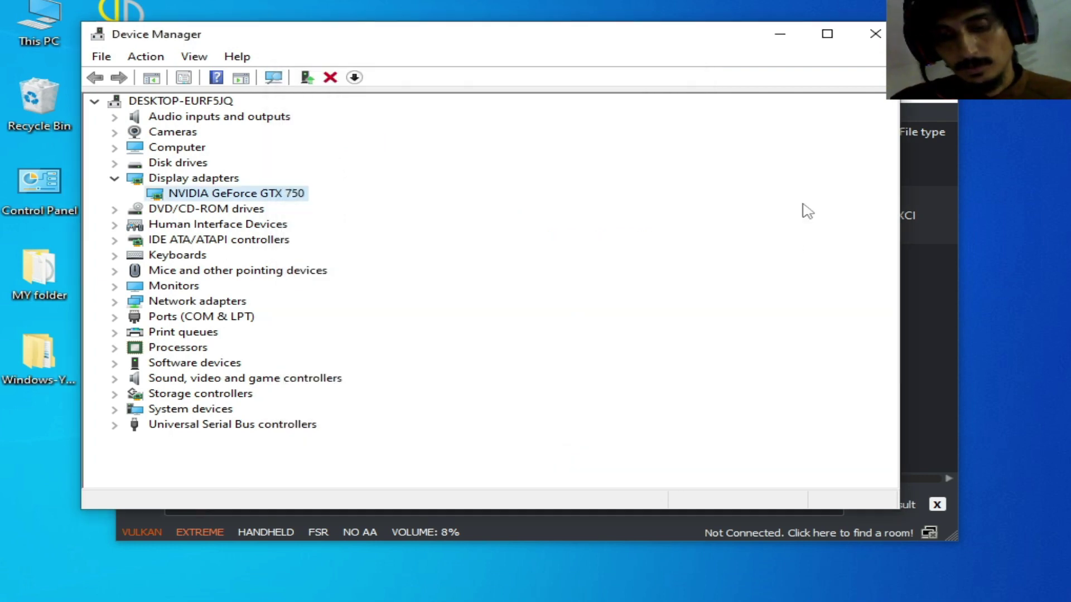
pyautogui.click(864, 39)
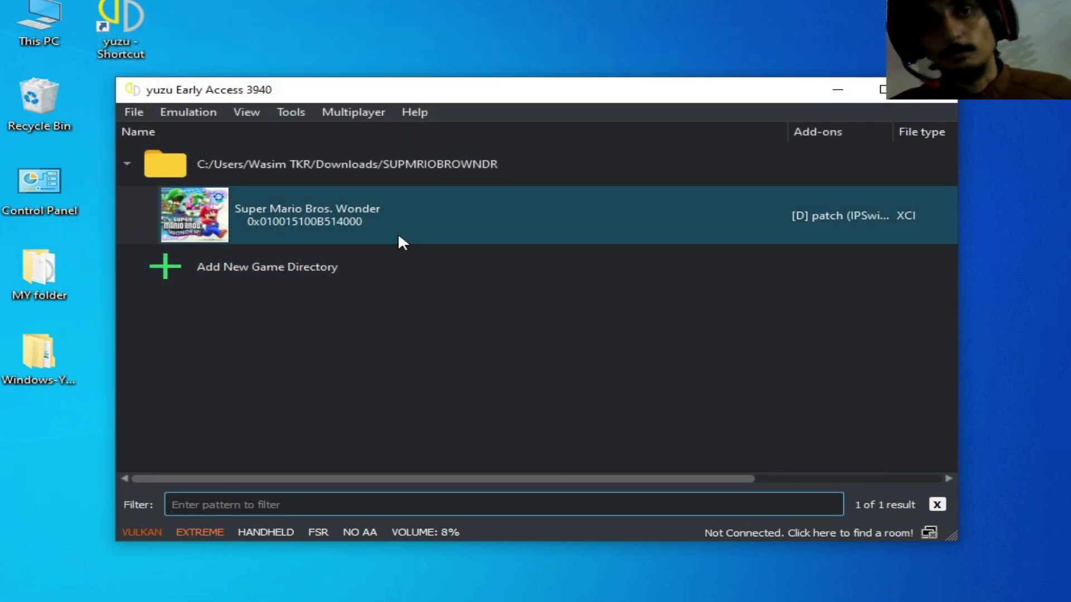
# Launch Super Mario Bros. Wonder from yuzu's game list.
pyautogui.doubleClick(397, 232)
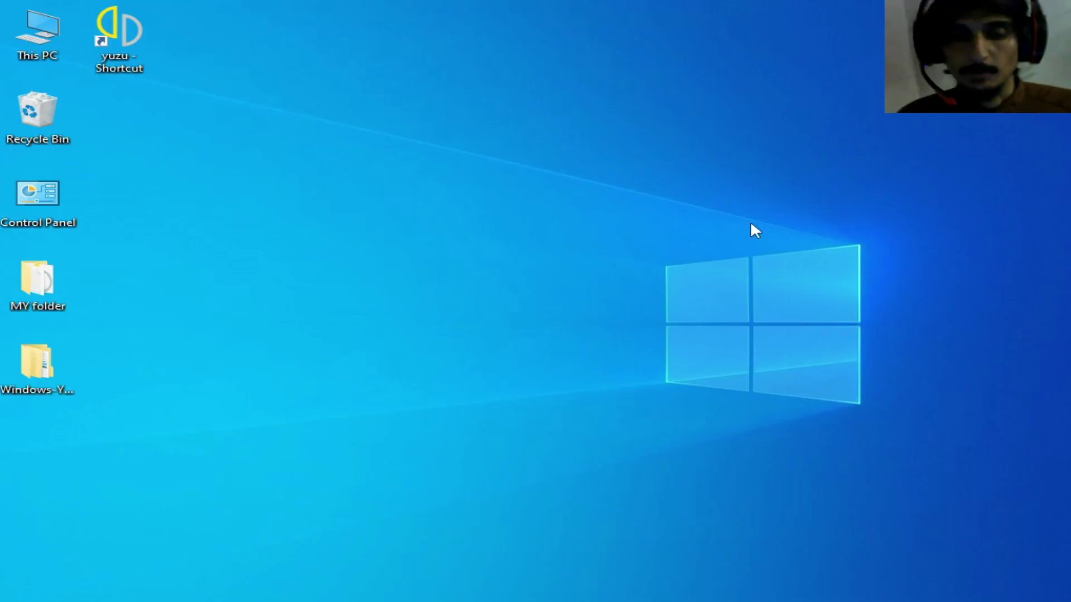
# Start Super Mario Bros. Wonder in a newly opened yuzu and unlock the game's frame rate.
pyautogui.rightClick(144, 47)
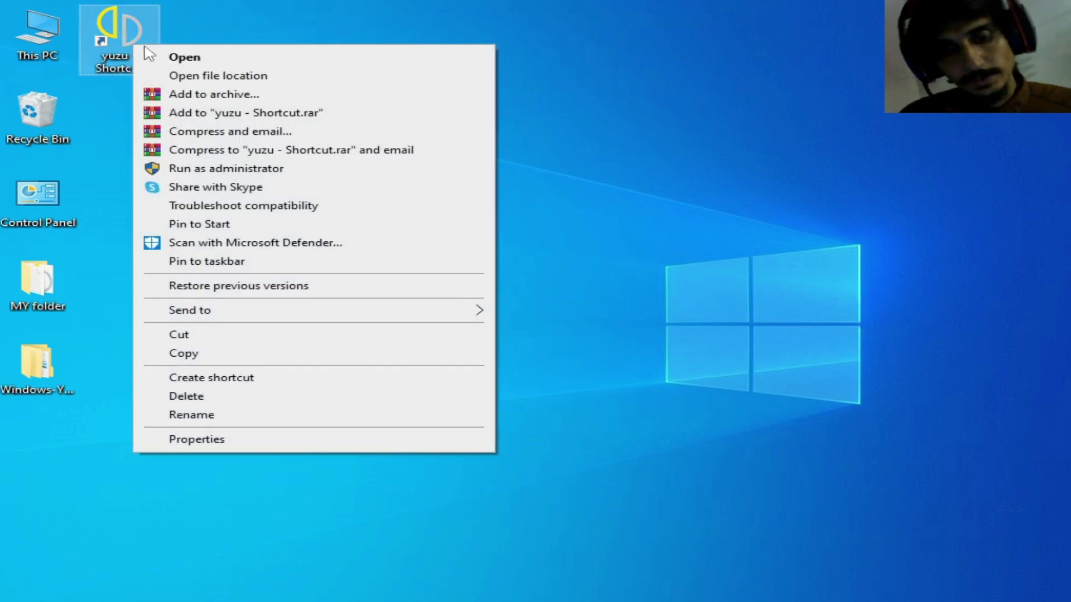
pyautogui.click(171, 56)
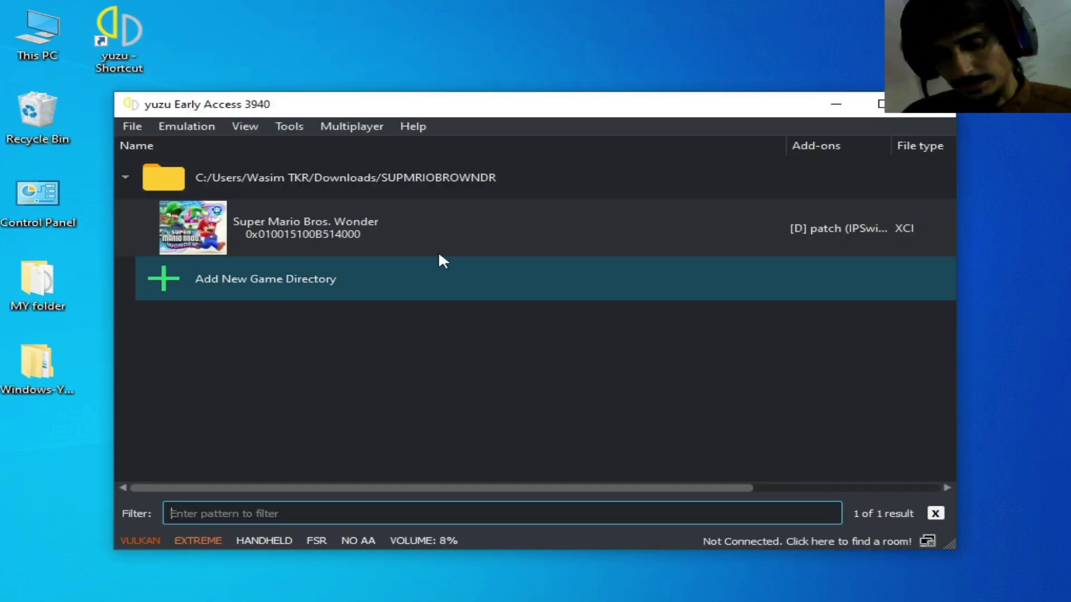
pyautogui.click(442, 244)
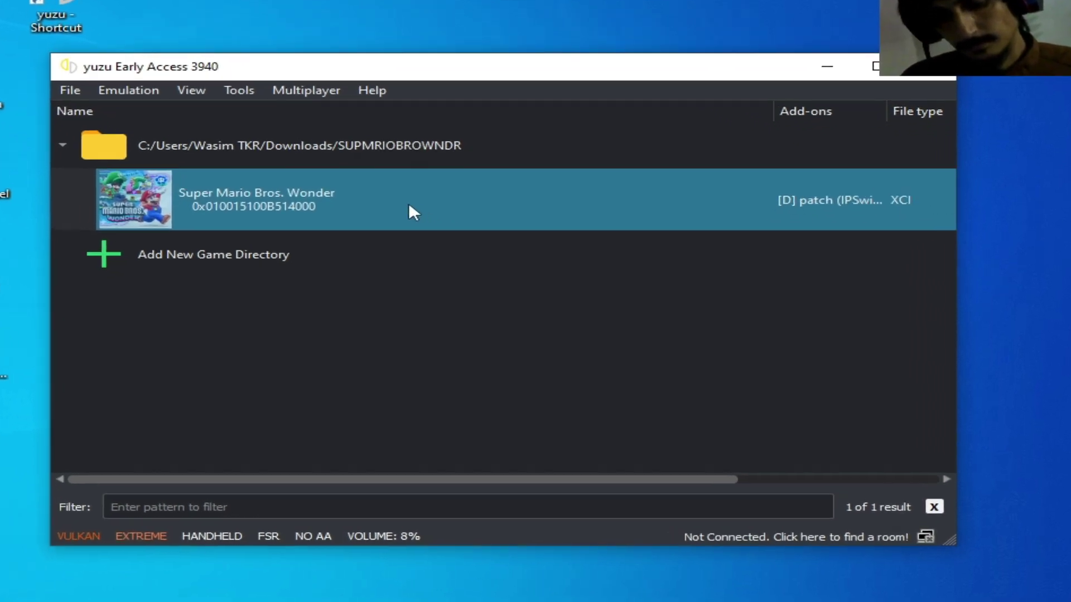
pyautogui.doubleClick(444, 235)
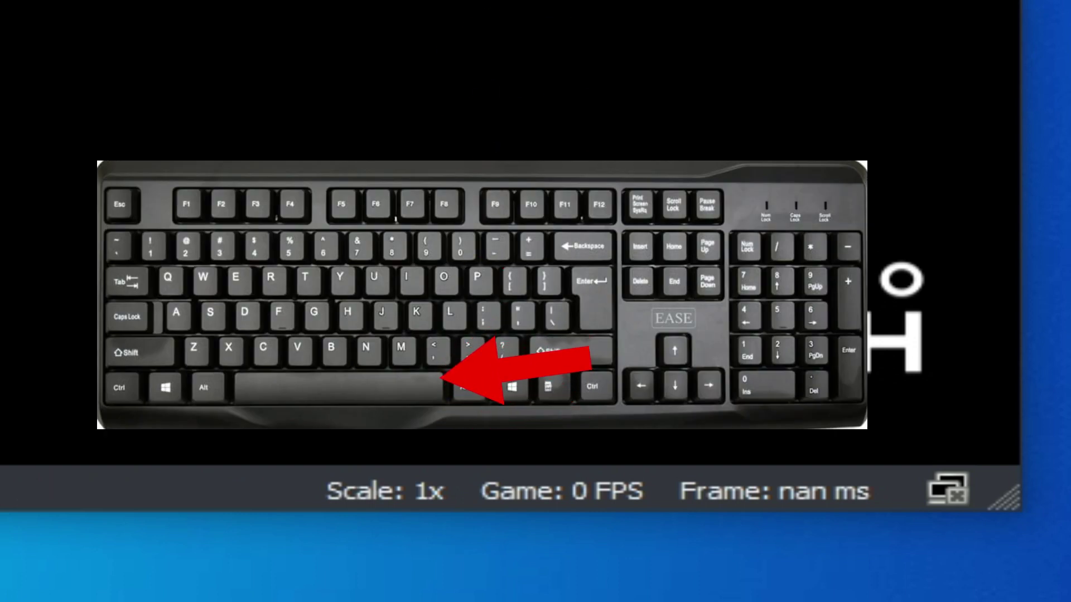
pyautogui.hotkey('ctrl', 'u')
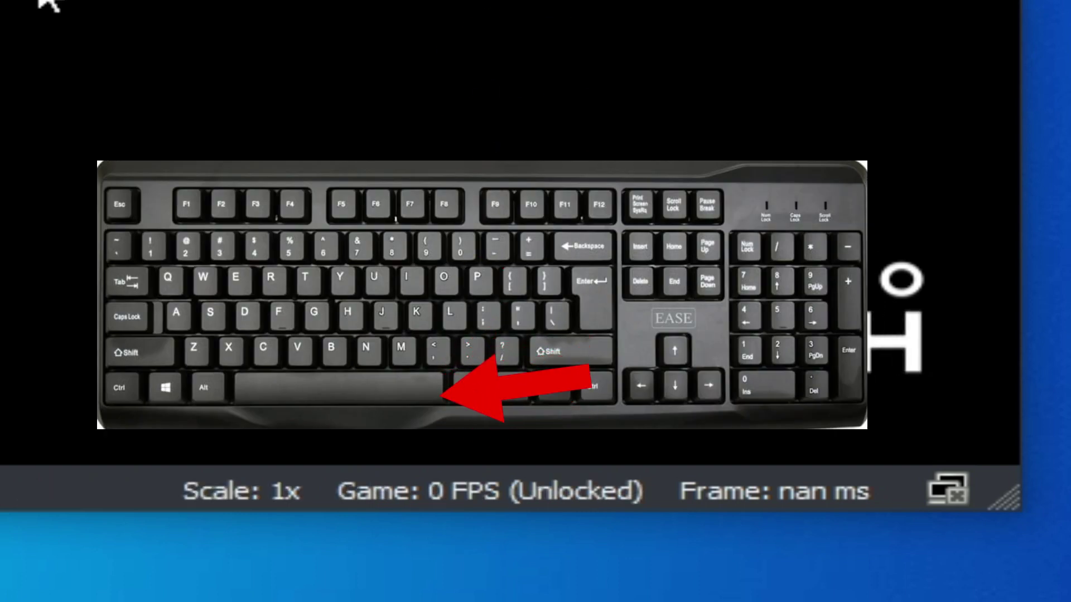